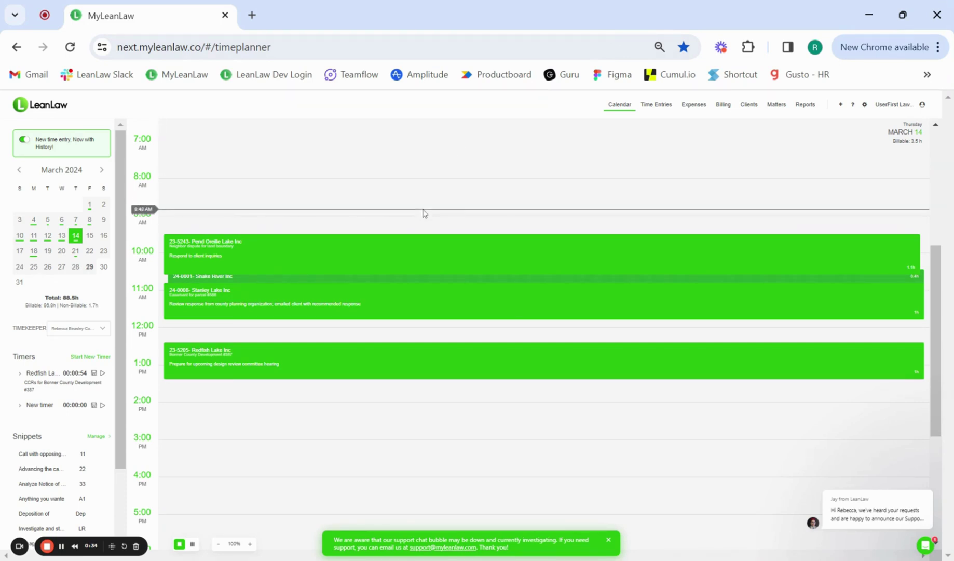
Start a March 14 time entry from 2:00 PM to 3:30 PM for Redfish Lake Inc, matter CCRs for Bonner County Development #387.
left_click_drag(216, 407, 226, 459)
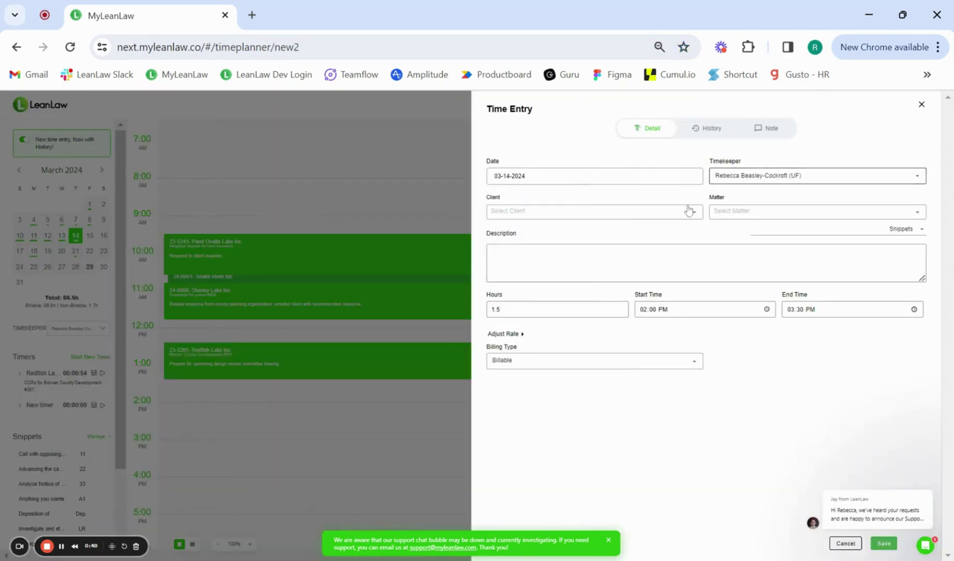
left_click(658, 207)
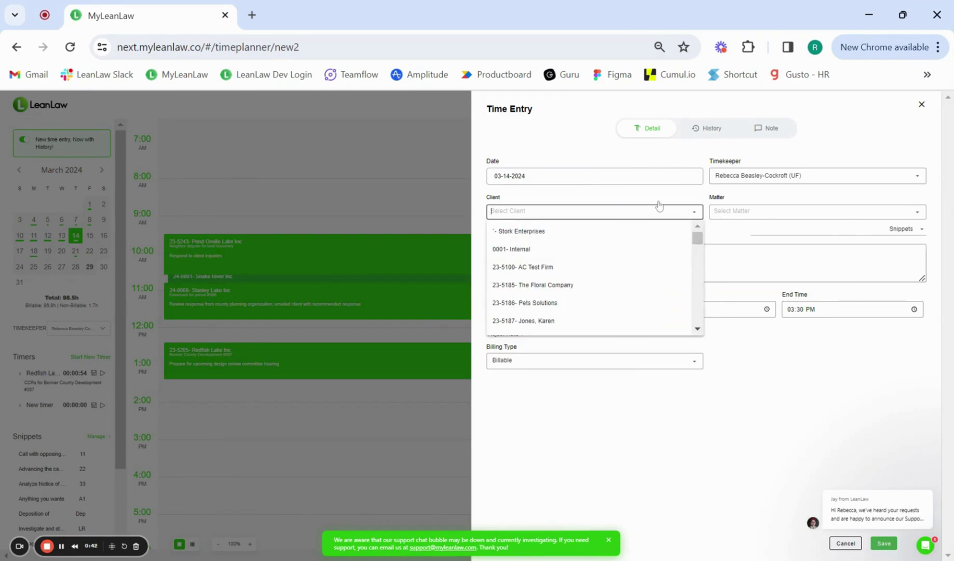
type("red")
left_click(550, 233)
left_click(729, 211)
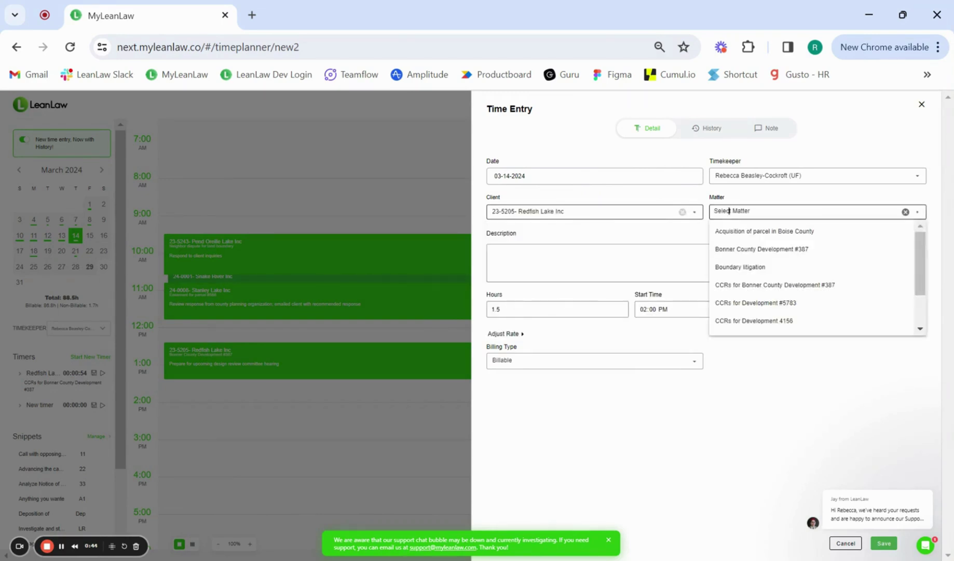
left_click(743, 287)
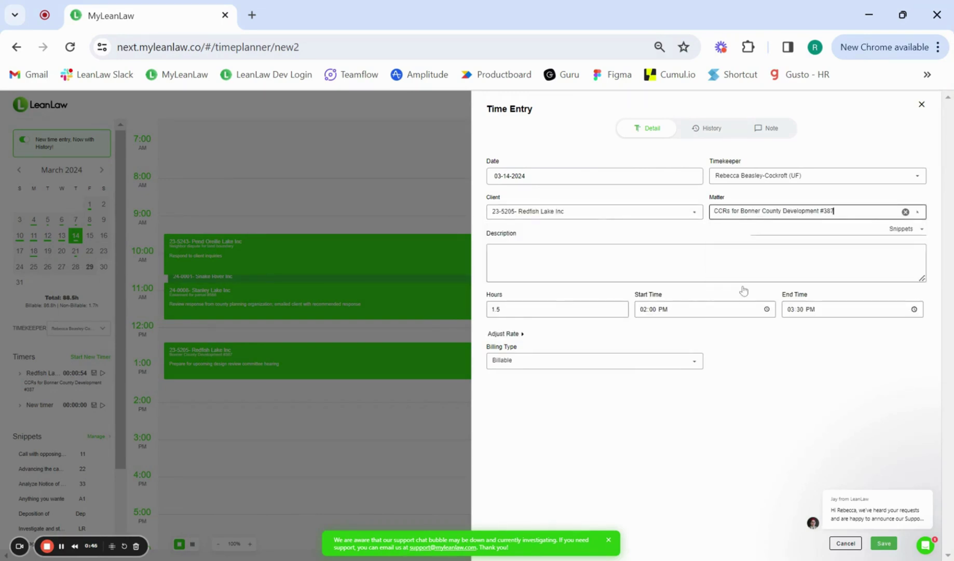
Describe the time entry as "Review of existing CCR language" and save it.
key("Tab")
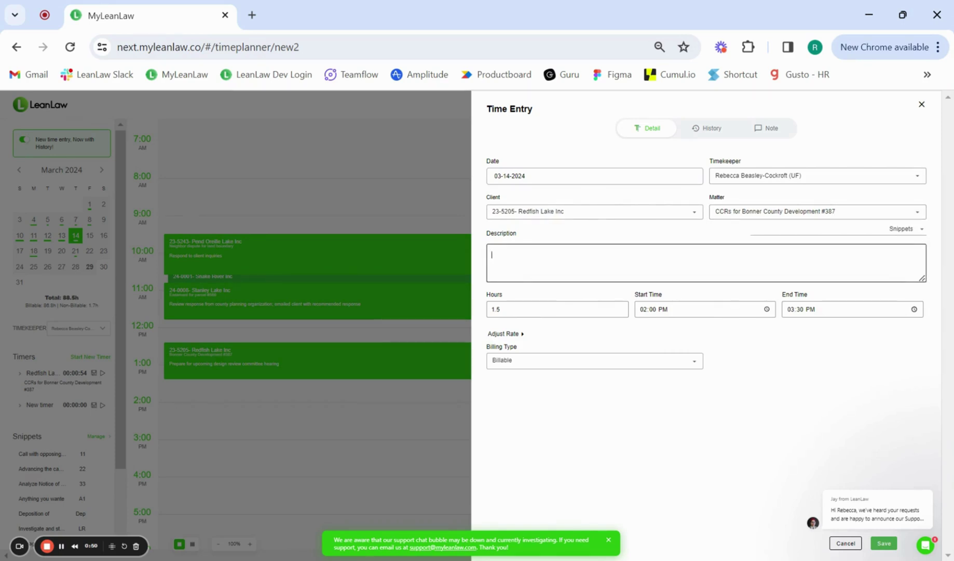
type("Review of existing CCR language")
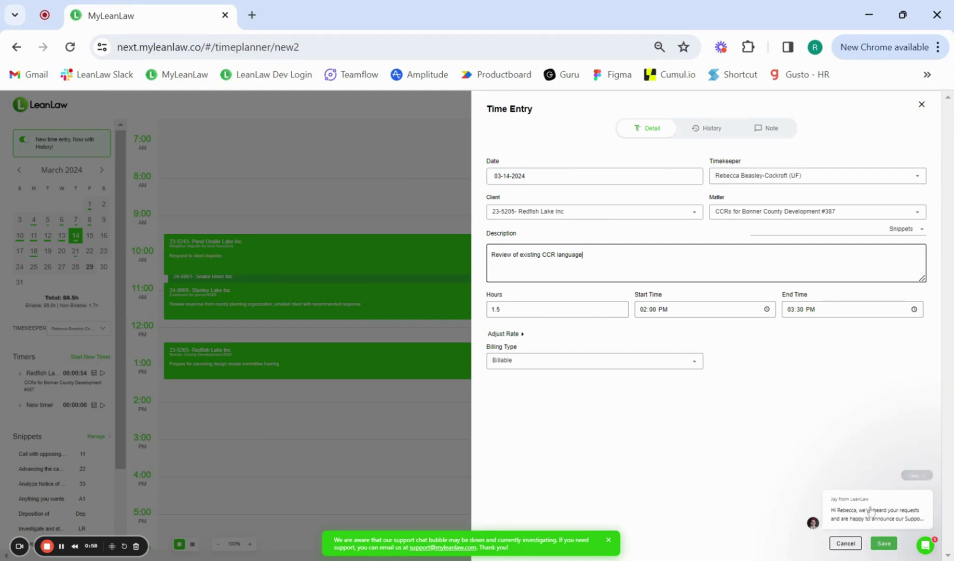
left_click(926, 476)
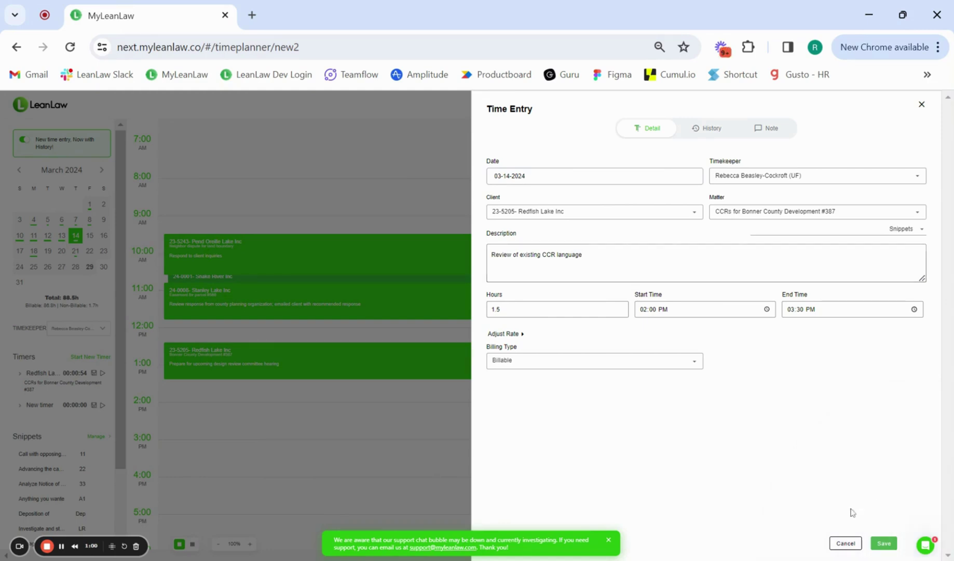
left_click(885, 545)
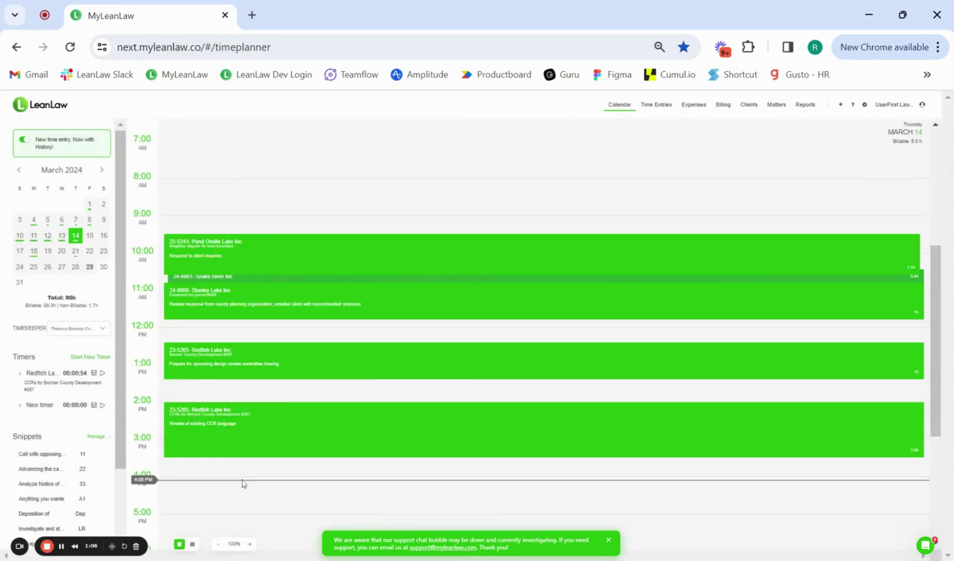
Start a new timer for Petit Lake Inc's HOA Set Up for Bellvue Development matter, described as "Review existing HOA bylaws".
left_click(93, 358)
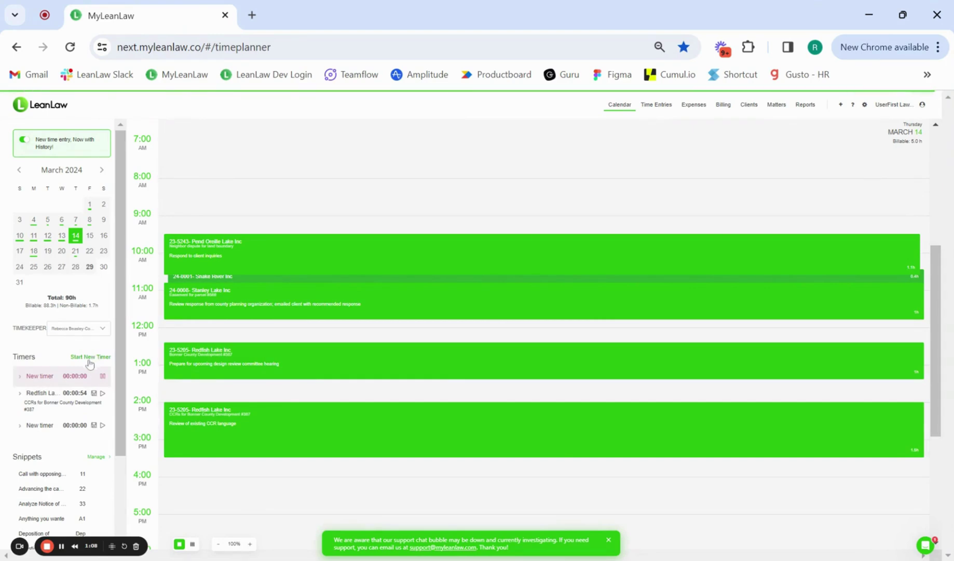
left_click(21, 378)
left_click(50, 421)
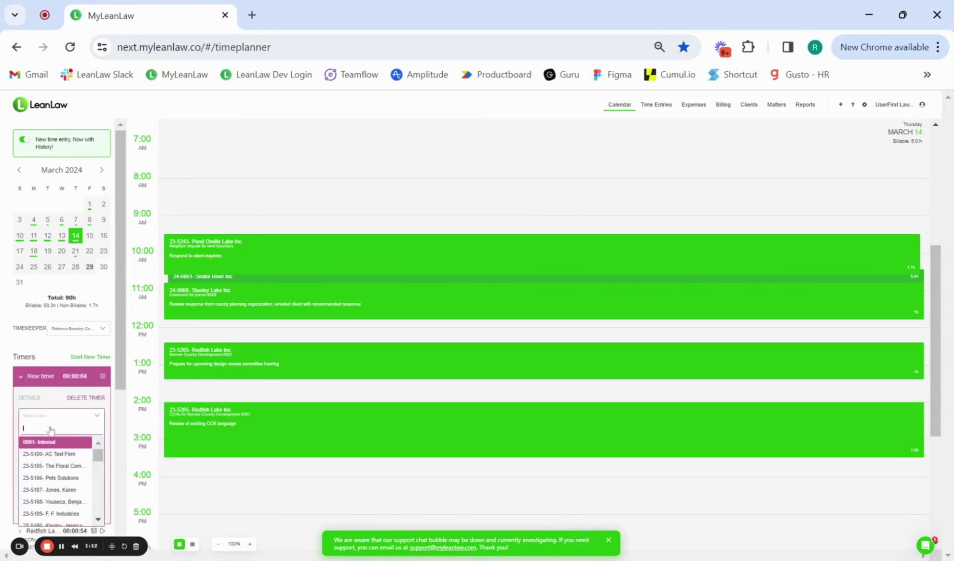
type("petti")
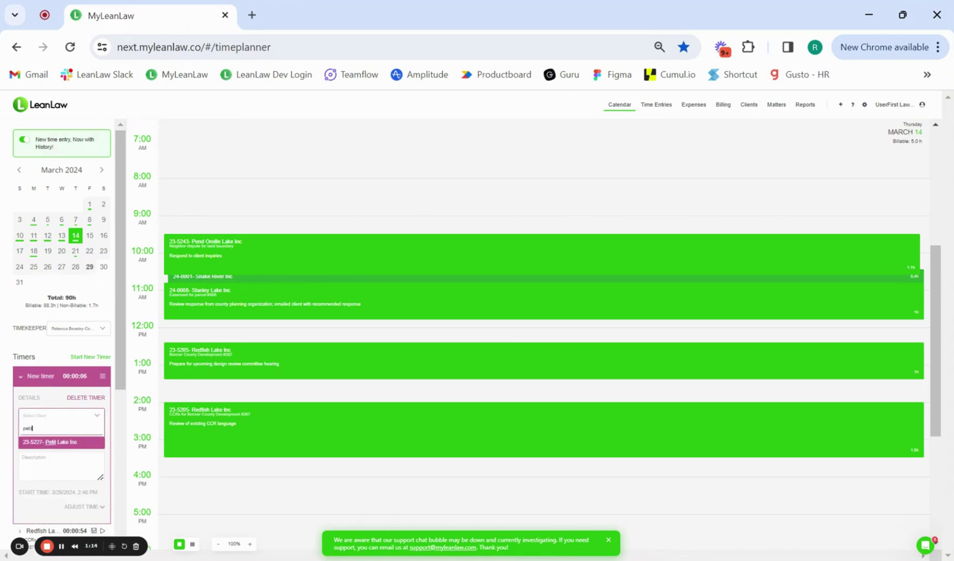
left_click(52, 453)
left_click(54, 444)
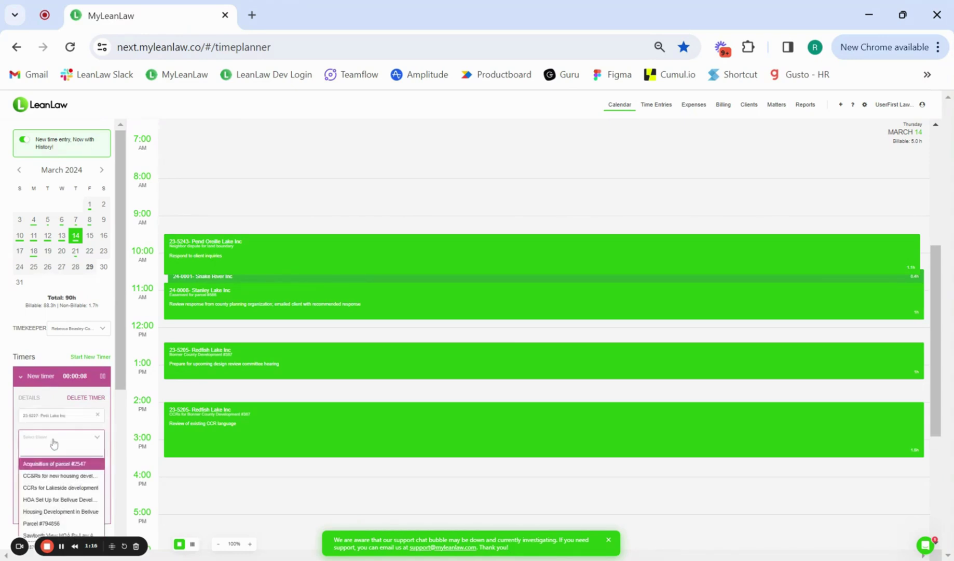
left_click(55, 503)
type("Review")
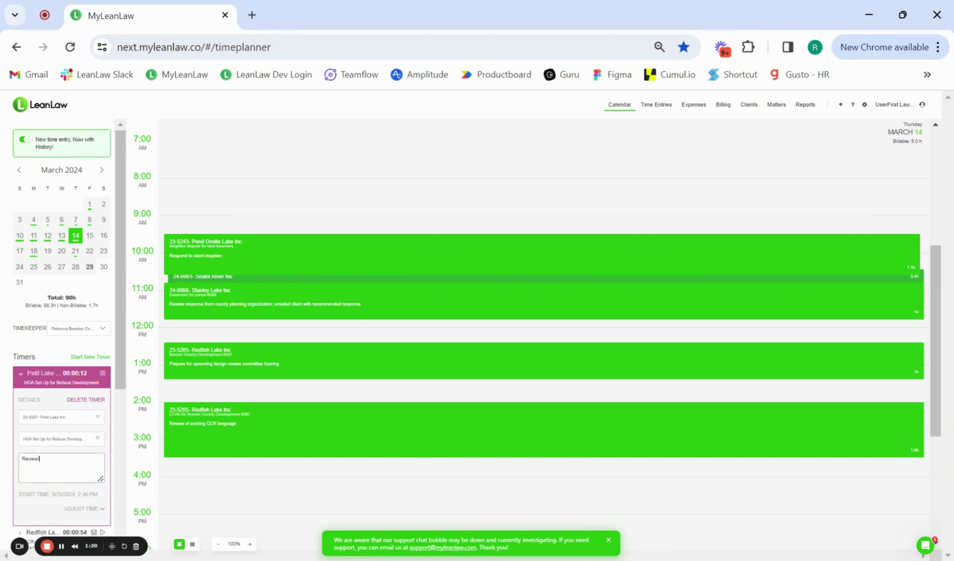
type(" existing HOA bylaws")
Stop the Petit Lake Inc timer and save it as a time entry without keeping the timer.
scroll(64, 425, "down", 1)
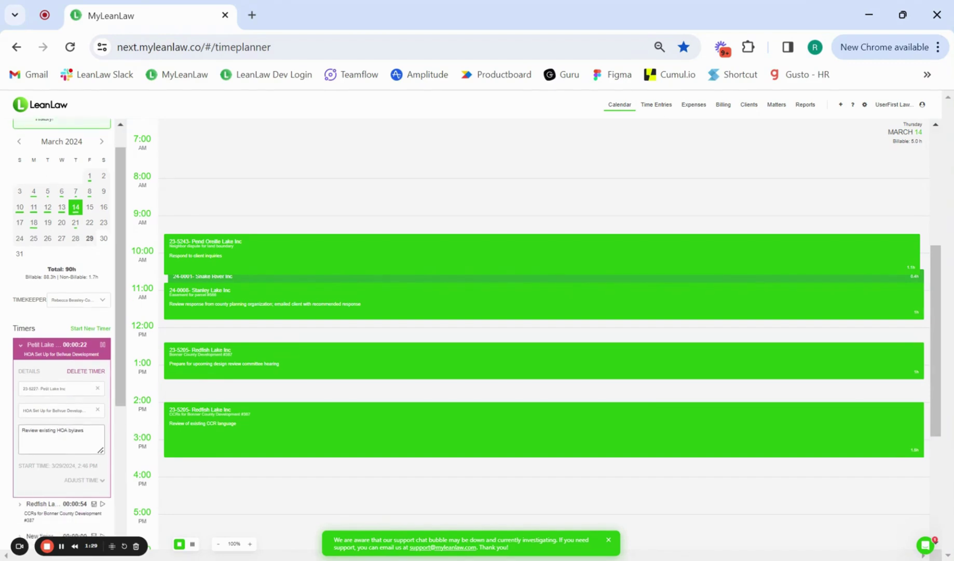
left_click(102, 345)
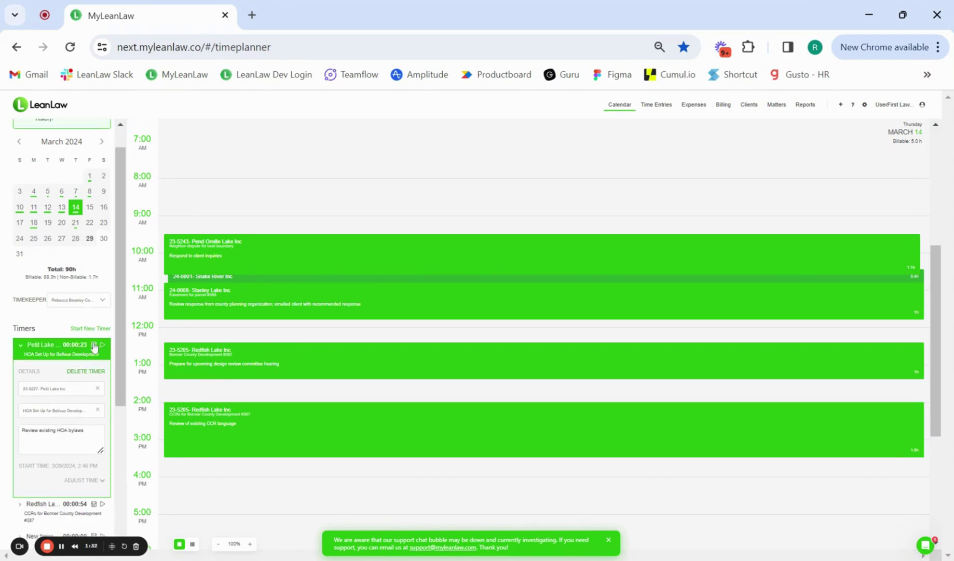
left_click(94, 345)
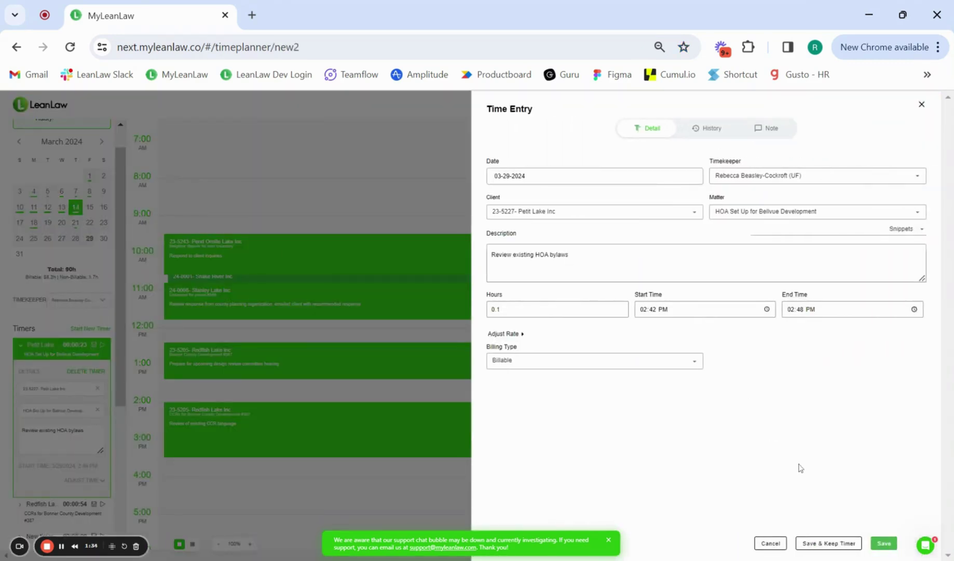
left_click(884, 544)
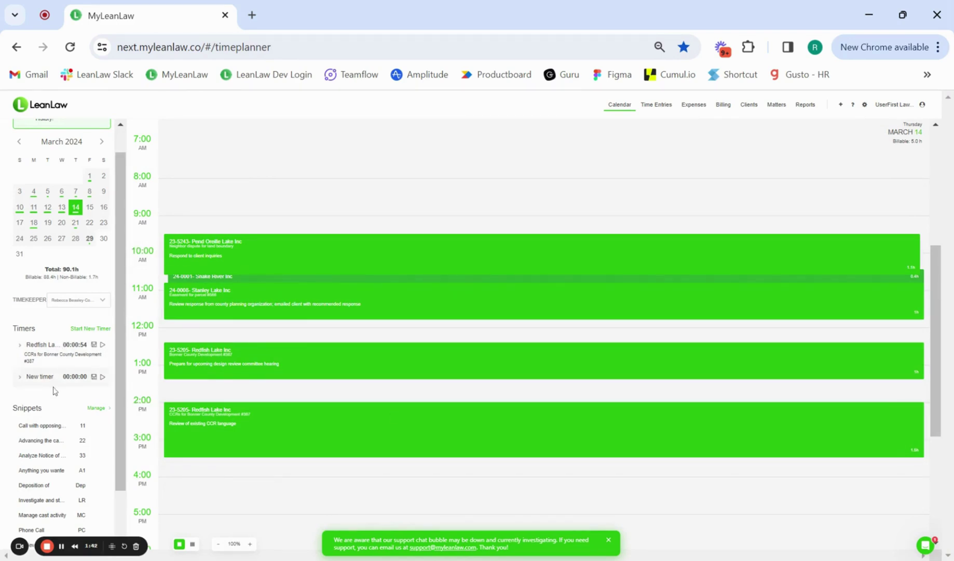
Create a new entry in Time Entries for client Salmon River Inc and matter Development of parcel #4923.
left_click(658, 105)
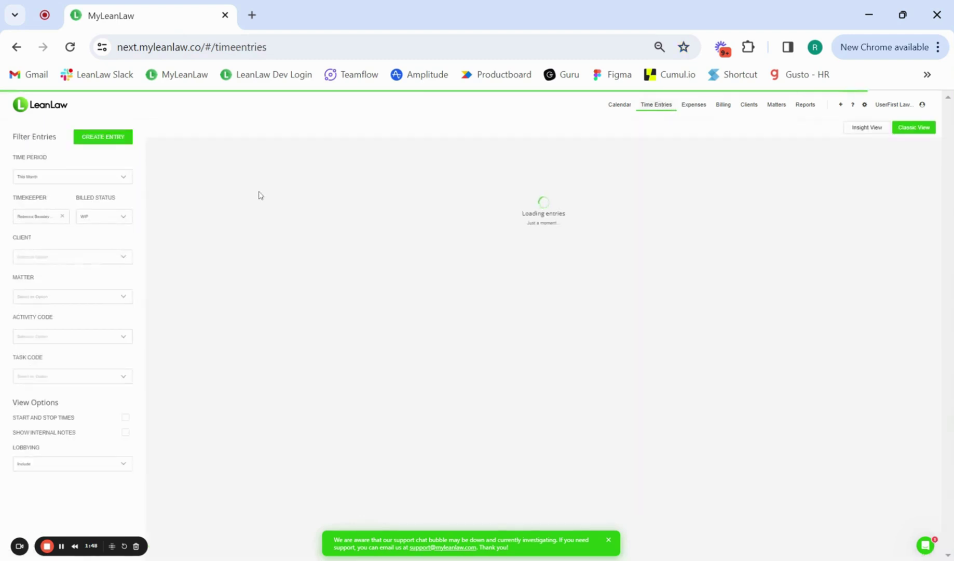
left_click(100, 138)
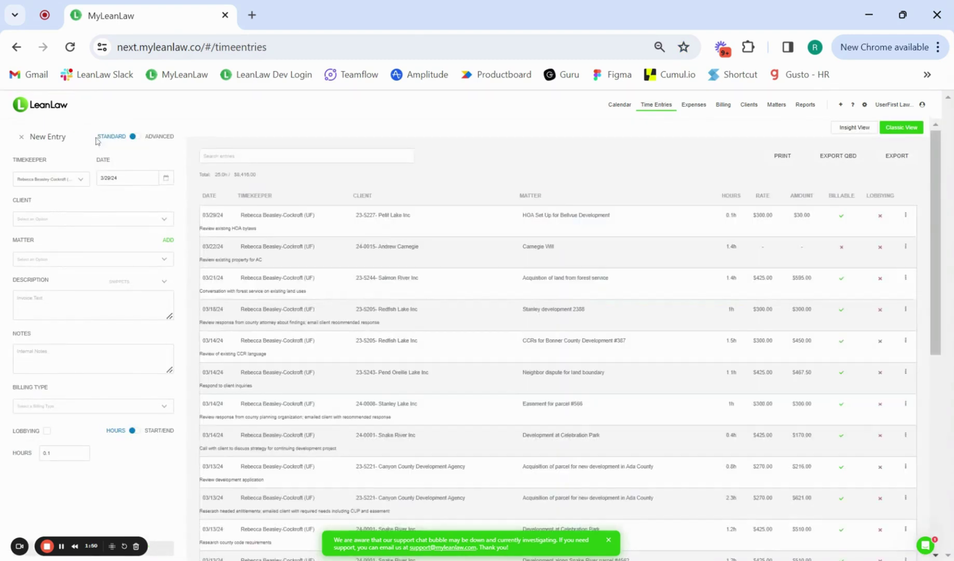
left_click(35, 220)
type("s")
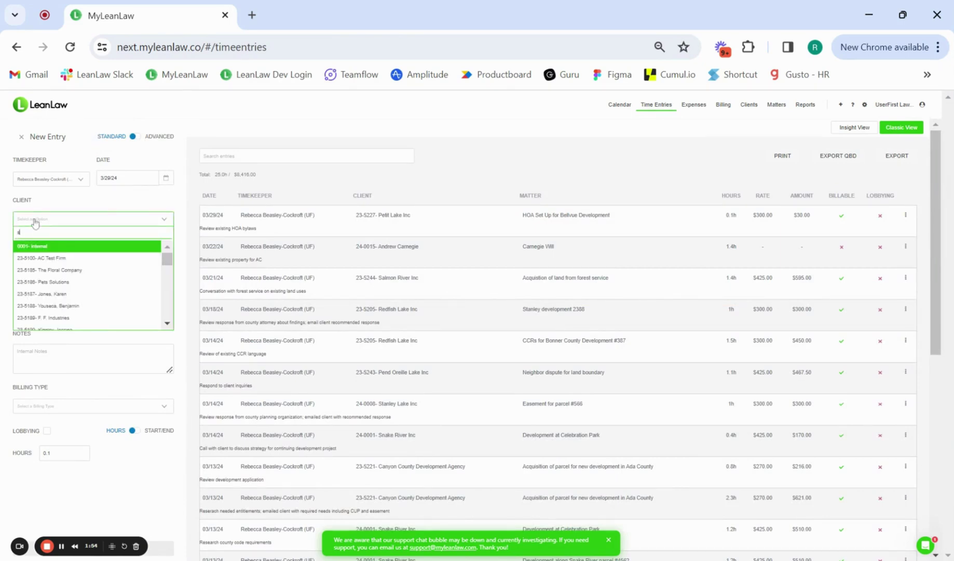
type("aw")
key("BackSpace")
key("BackSpace")
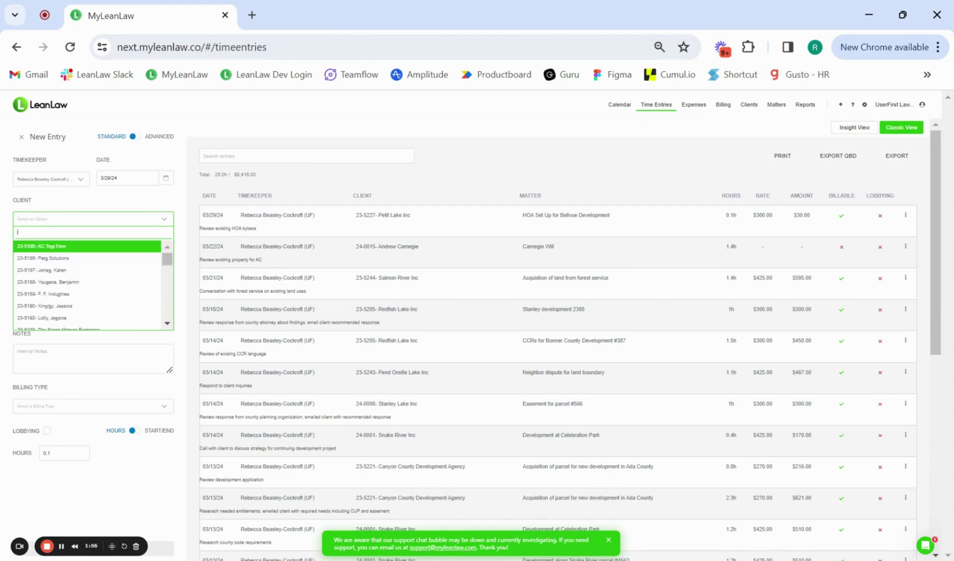
type("almo")
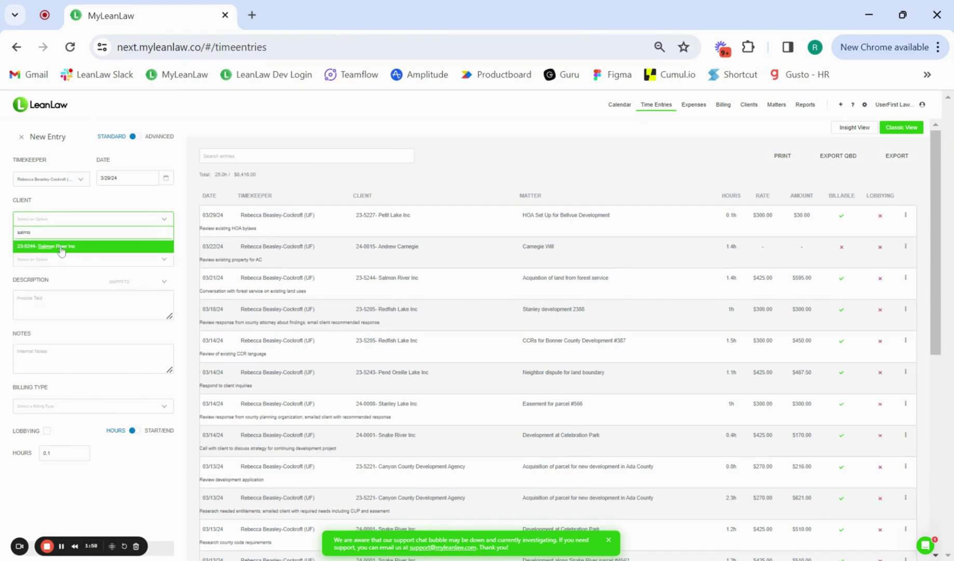
left_click(55, 247)
left_click(57, 260)
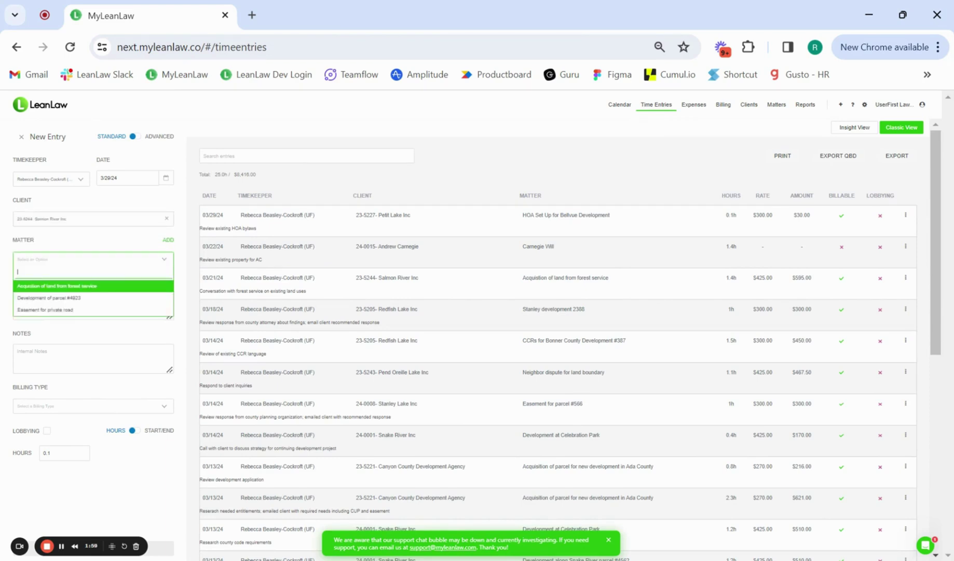
left_click(57, 297)
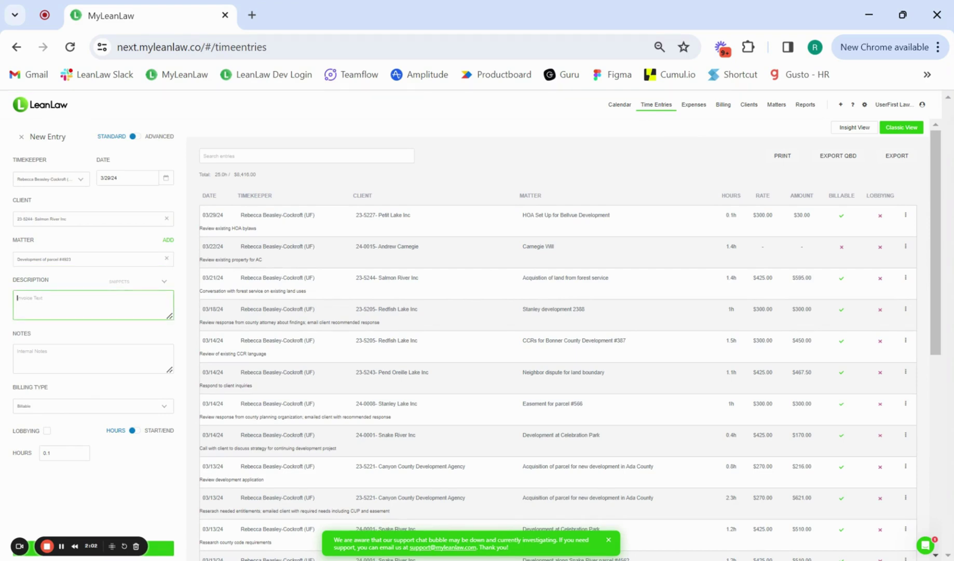
Save the entry with description "Reseraching road requirements", 1.4 hours and the Billable billing type.
type("Reseraching t")
type("oad requirements")
left_click(61, 453)
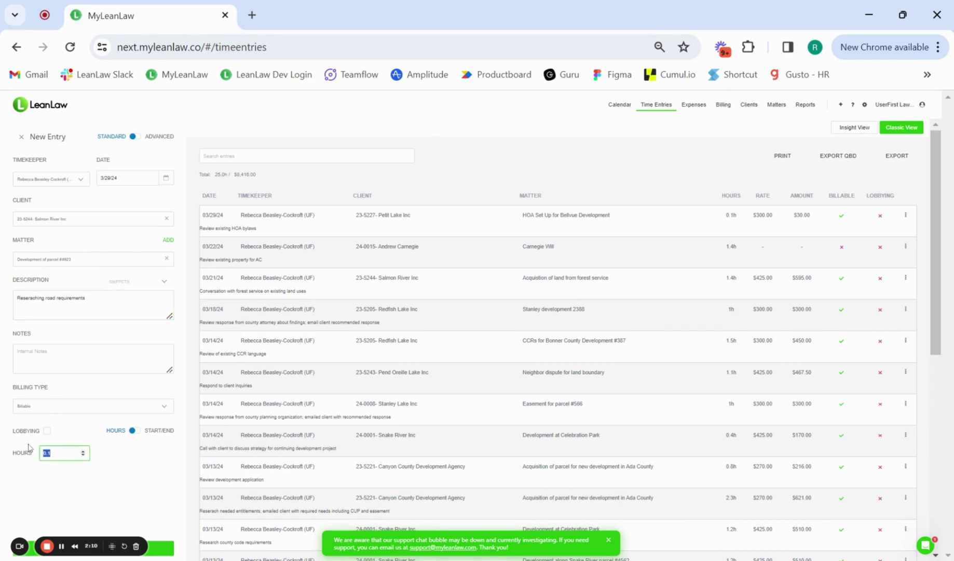
type("1.4")
left_click(62, 408)
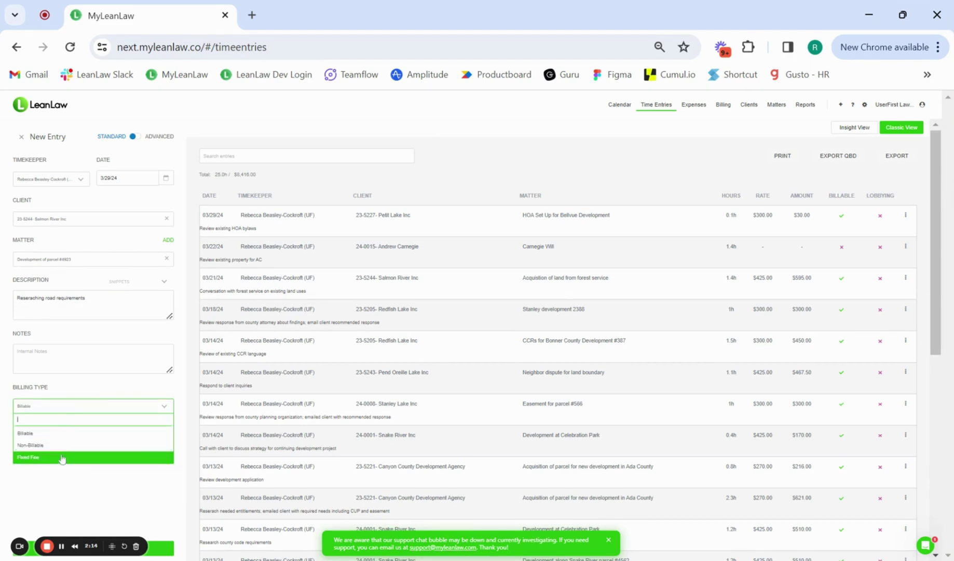
left_click(32, 435)
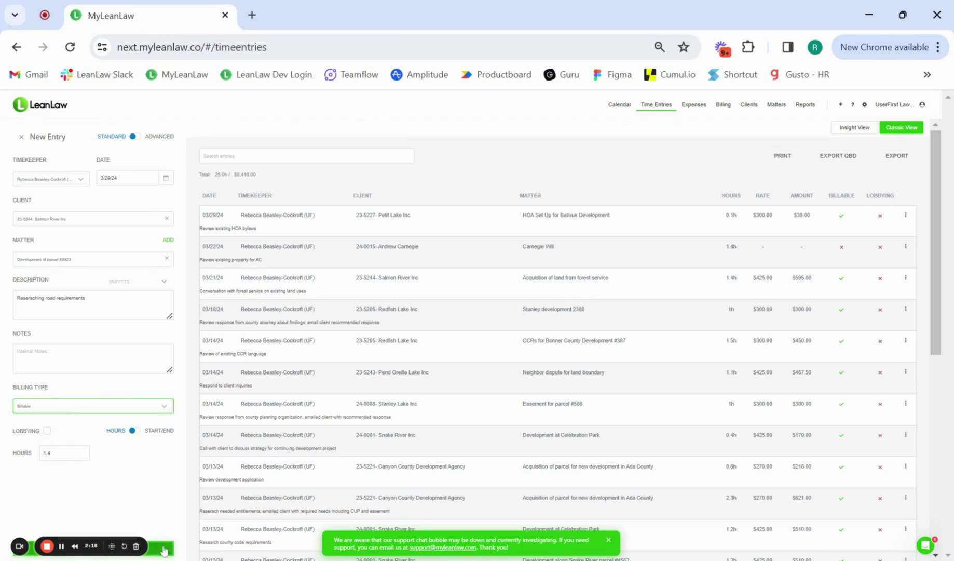
left_click(164, 548)
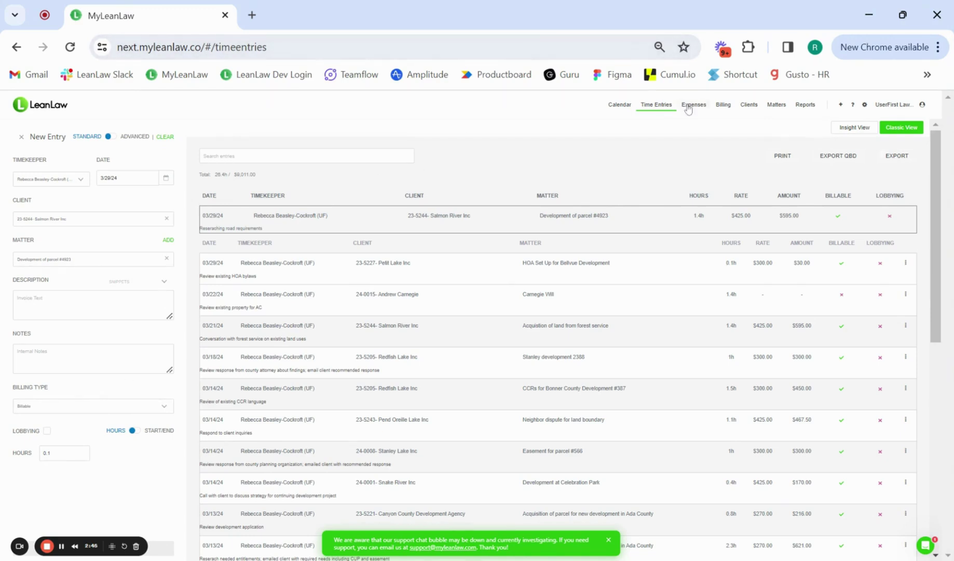
Open Billing and review the full Ready to Bill list of clients and matters.
left_click(725, 106)
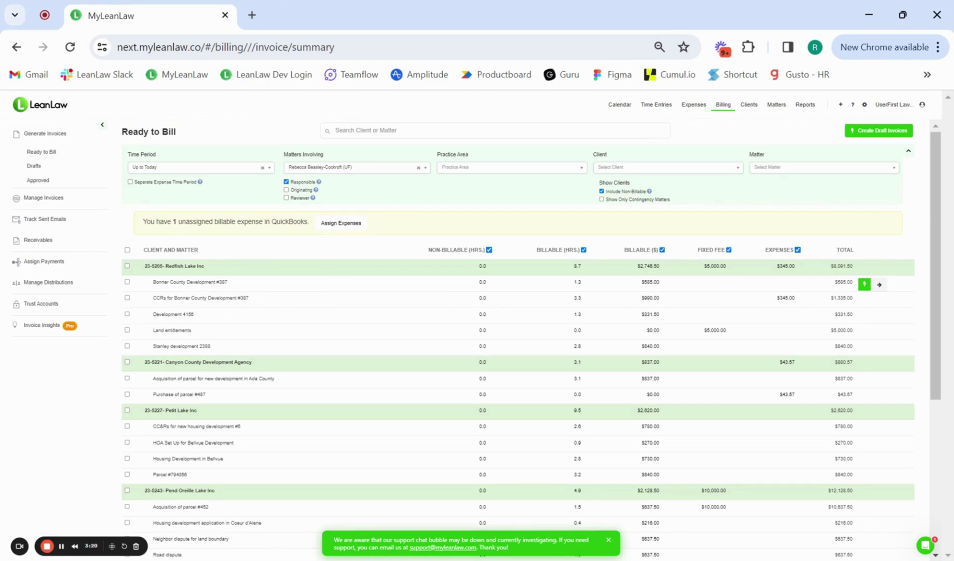
scroll(339, 284, "down", 5)
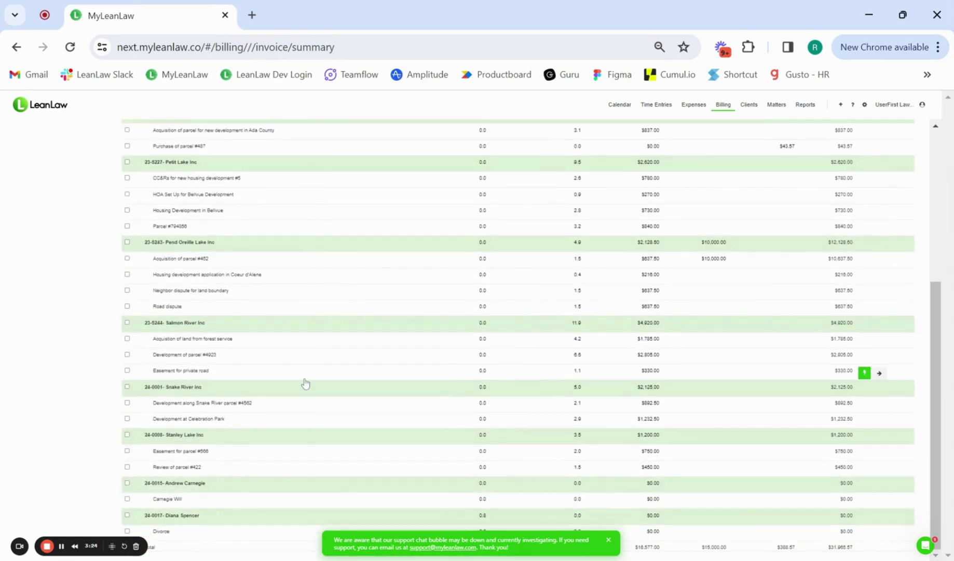
scroll(305, 383, "up", 5)
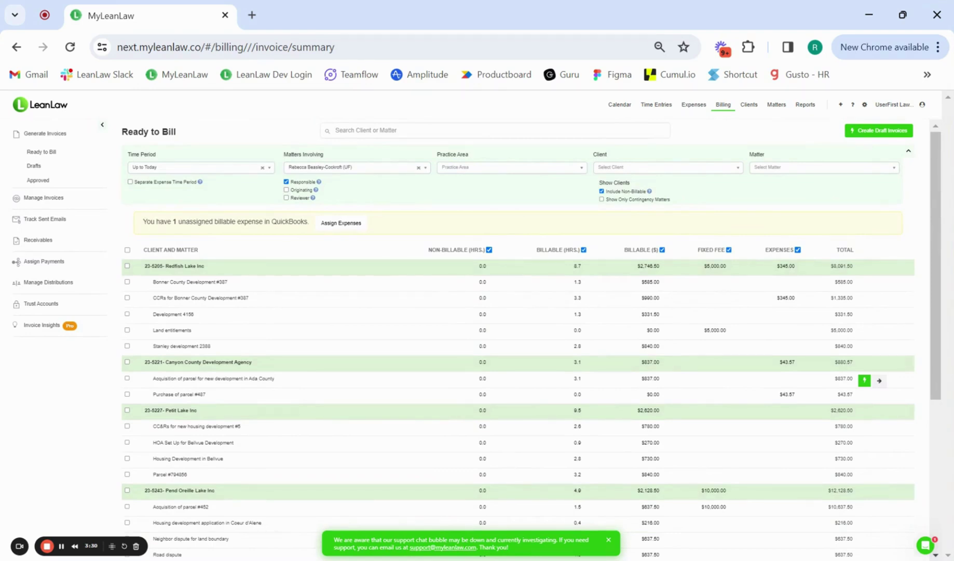
left_click(127, 250)
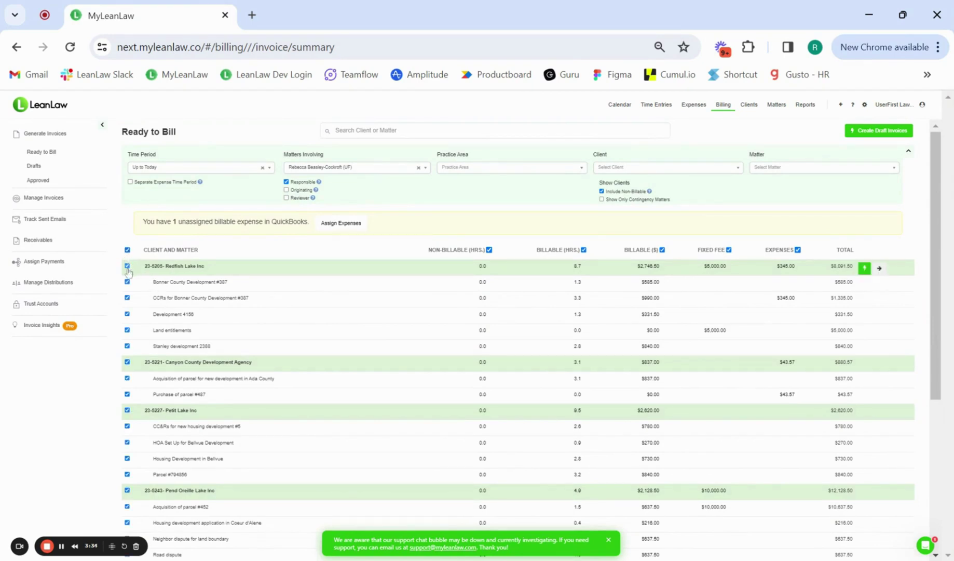
left_click(128, 266)
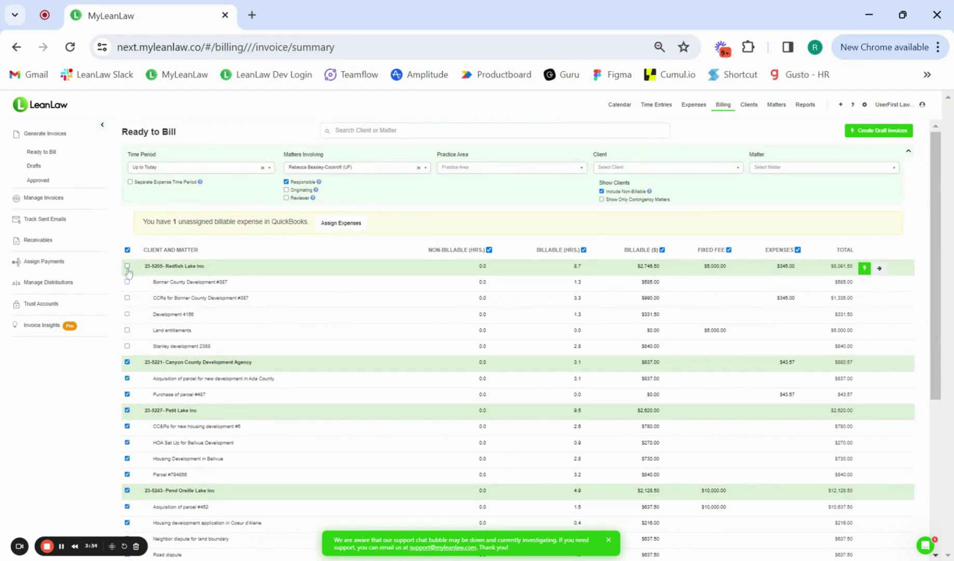
left_click(127, 362)
left_click(127, 250)
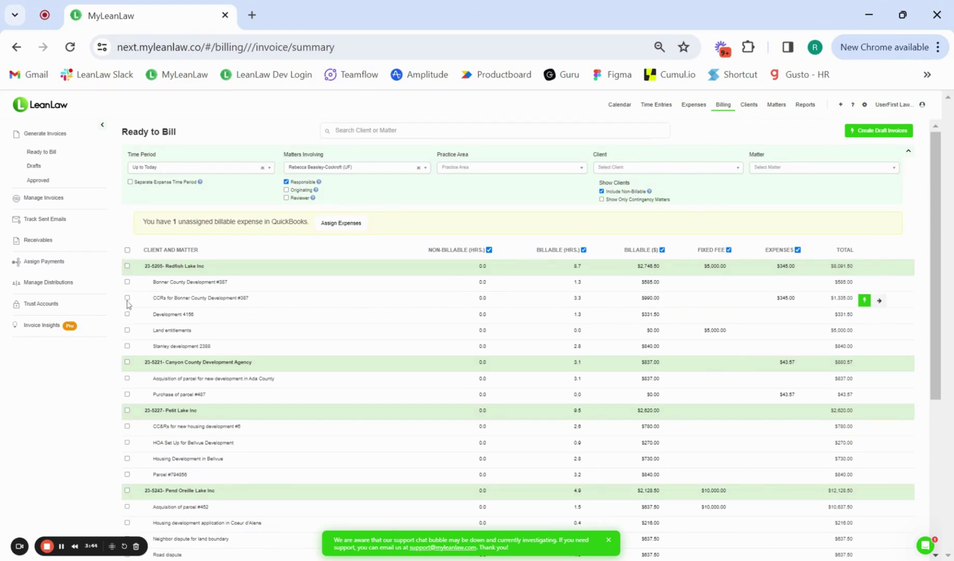
Create a draft invoice for Redfish Lake Inc's CCRs for Bonner County Development #387 matter only.
left_click(864, 301)
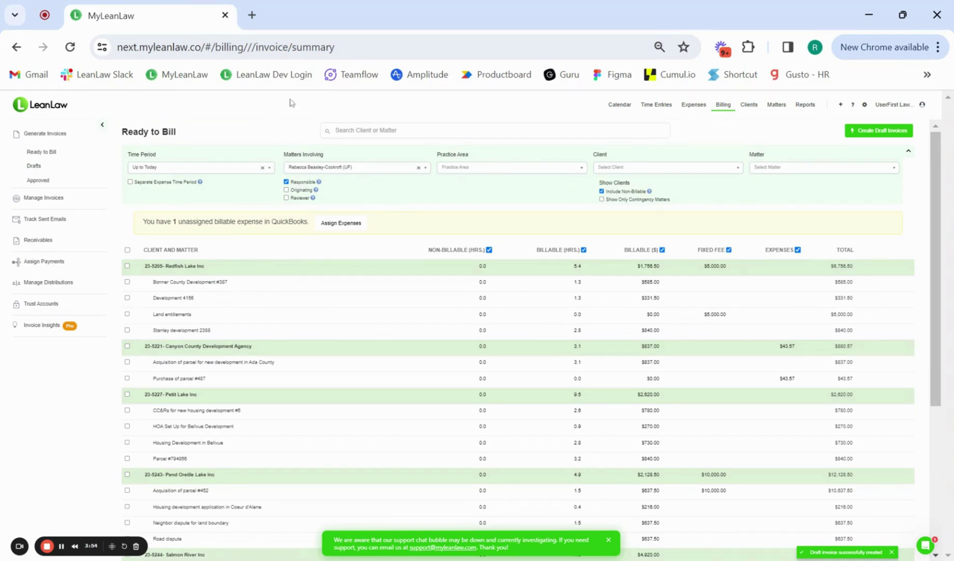
Open the new Redfish Lake Inc draft's memo settings, exclude the hours summary and trust balance, and include matter totals.
left_click(43, 171)
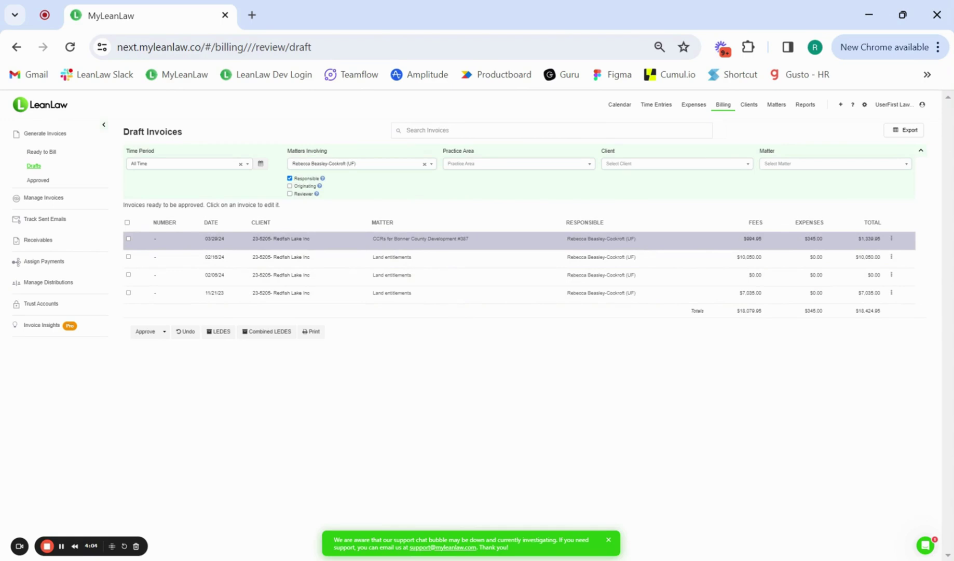
left_click(391, 241)
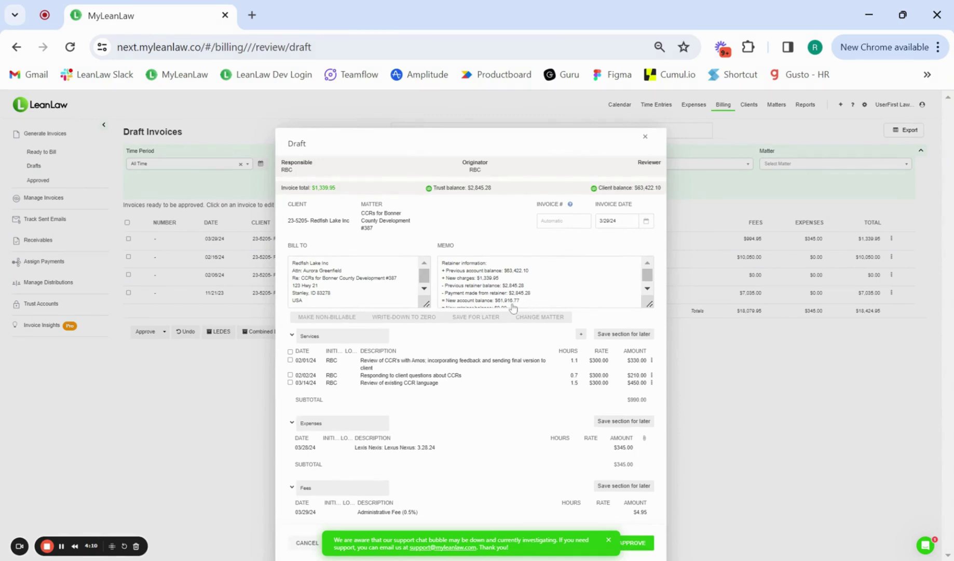
left_click(491, 282)
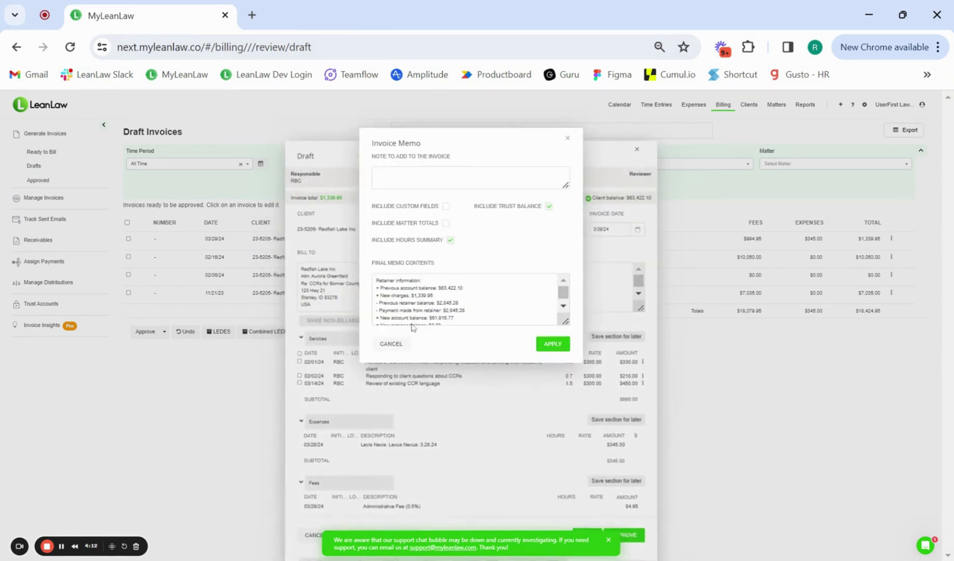
scroll(414, 324, "down", 3)
left_click(449, 240)
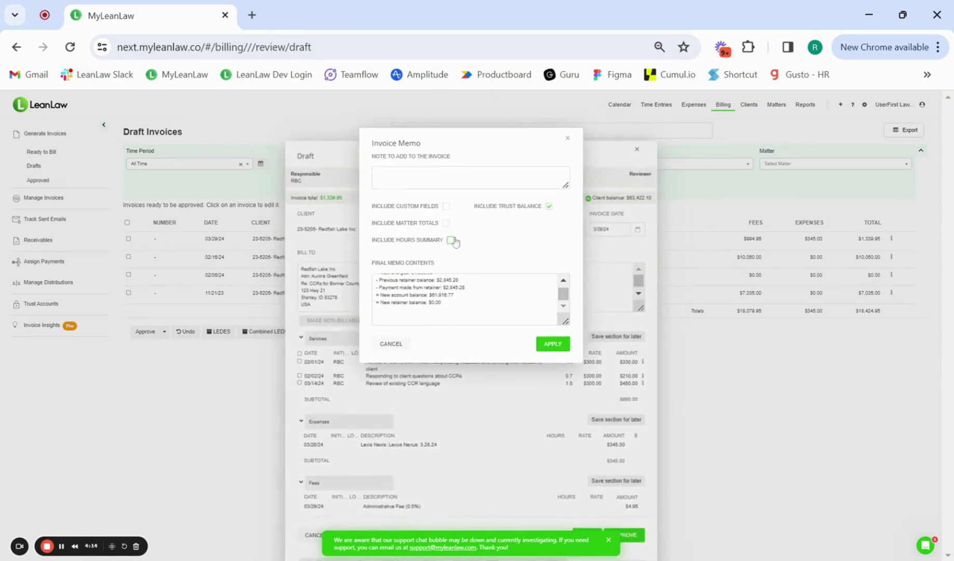
scroll(467, 299, "up", 1)
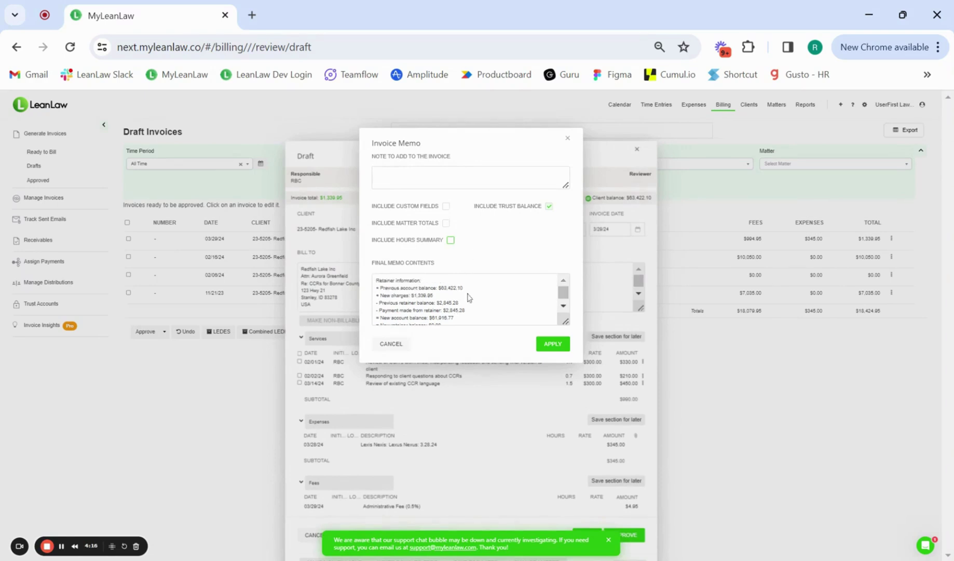
left_click(549, 207)
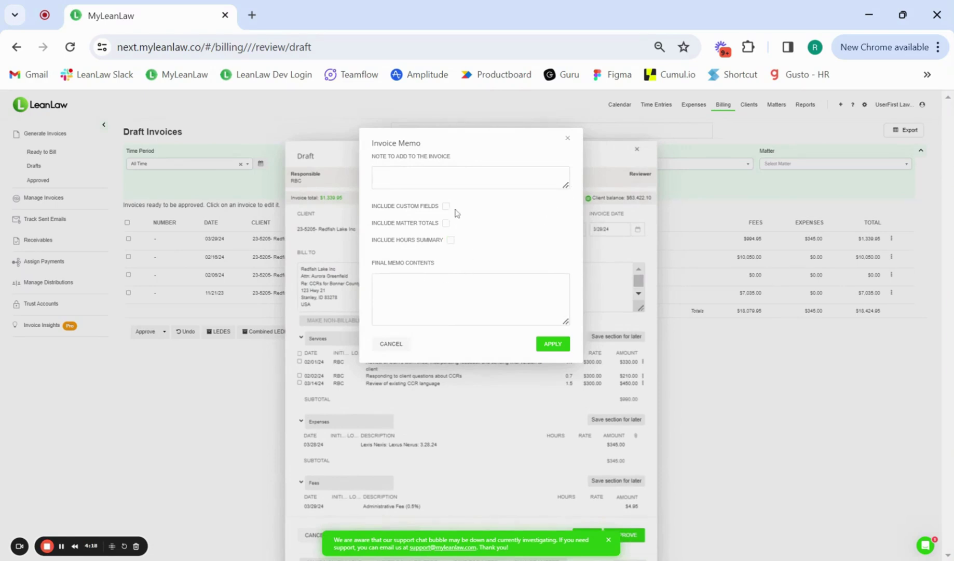
left_click(446, 223)
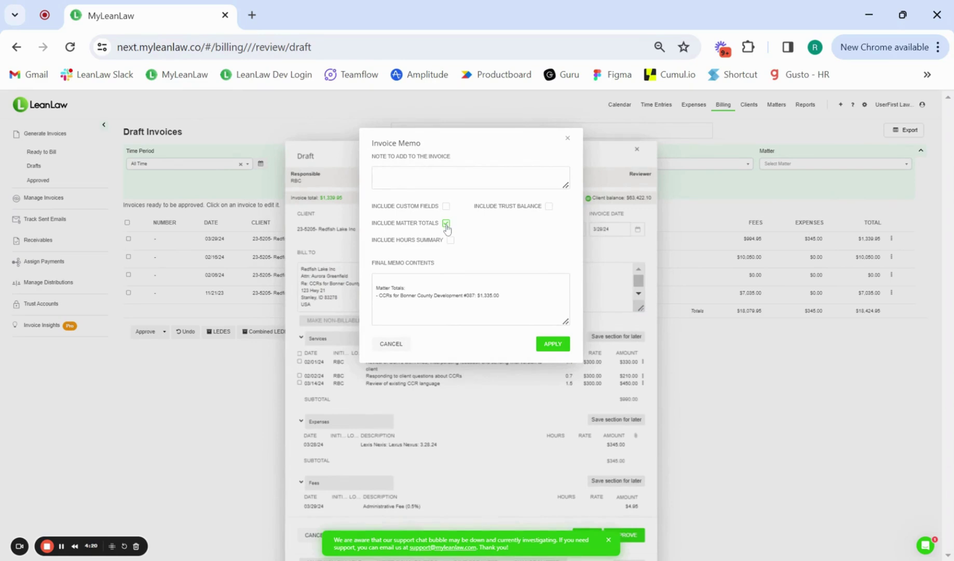
Add the note "New text" to the invoice memo and apply the memo changes to the draft.
left_click(376, 174)
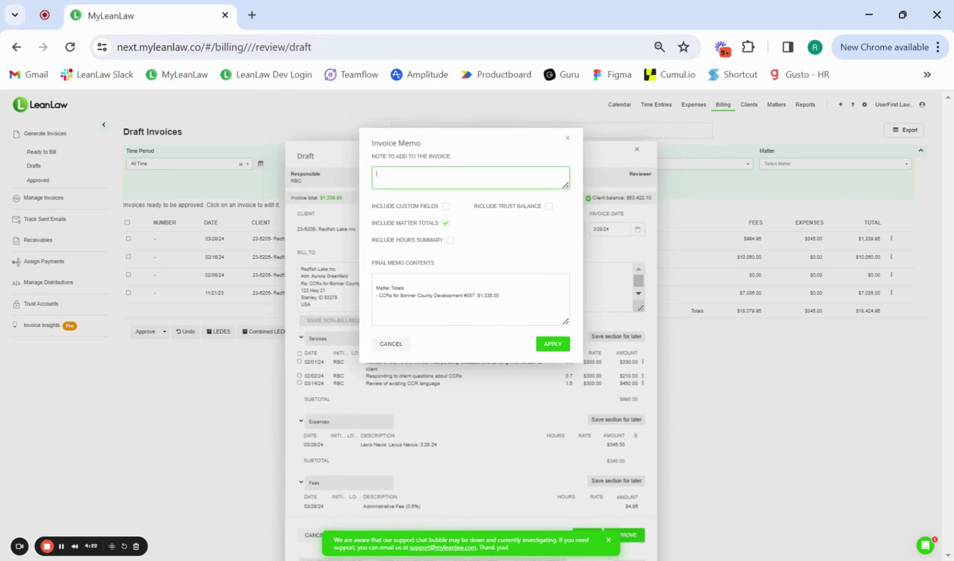
type("New te")
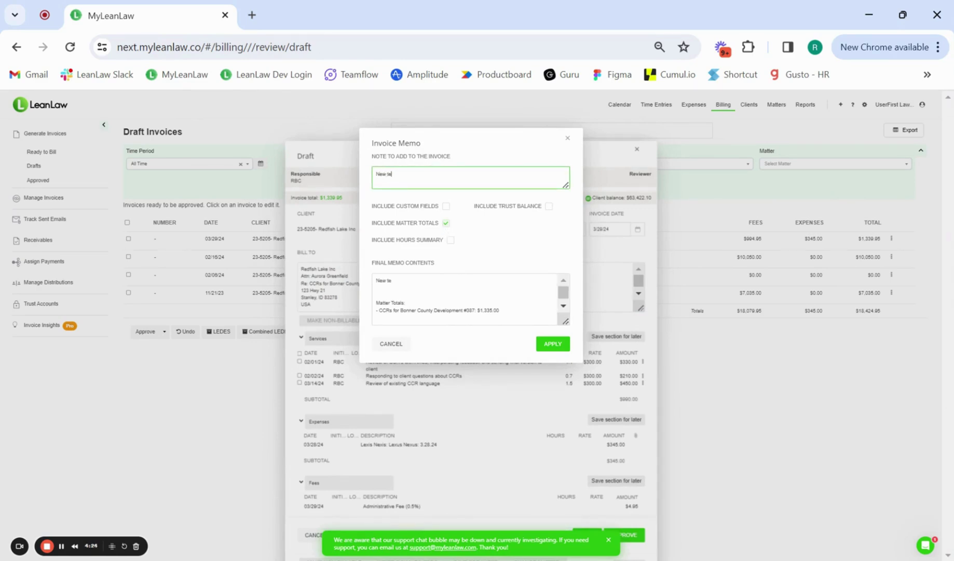
type("xt")
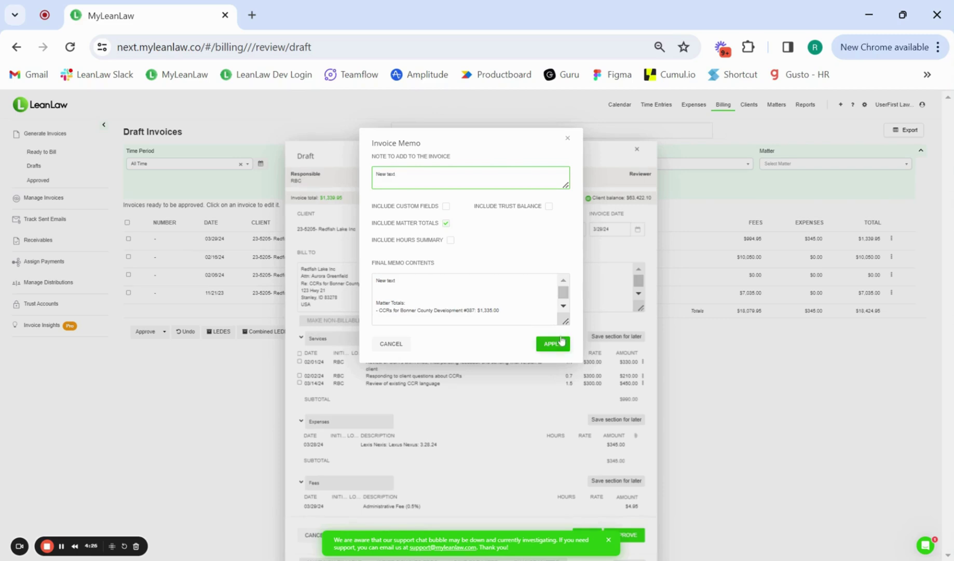
left_click(557, 342)
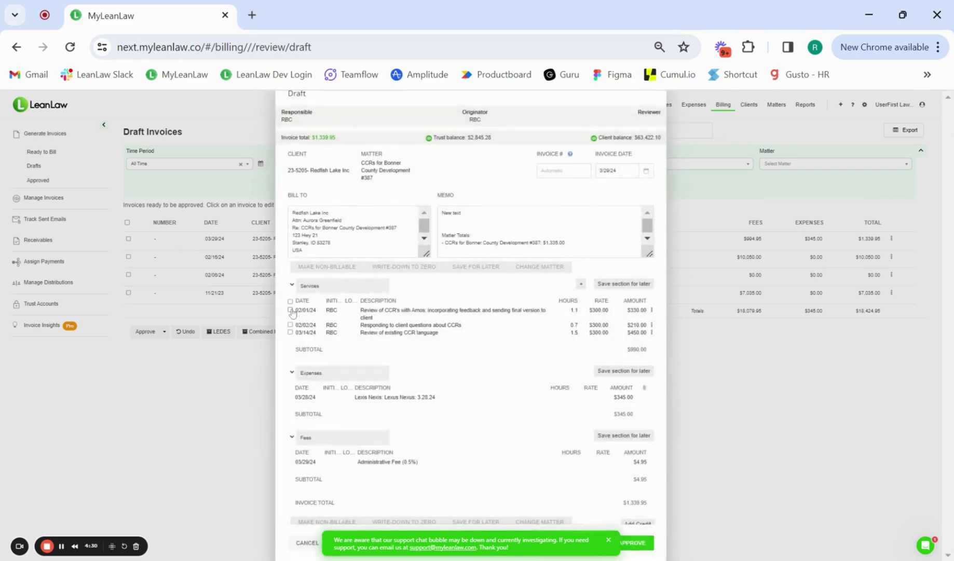
Write down the 02/01/24 service line on the draft so that 0.7 hours are billed, and apply the change.
left_click(375, 312)
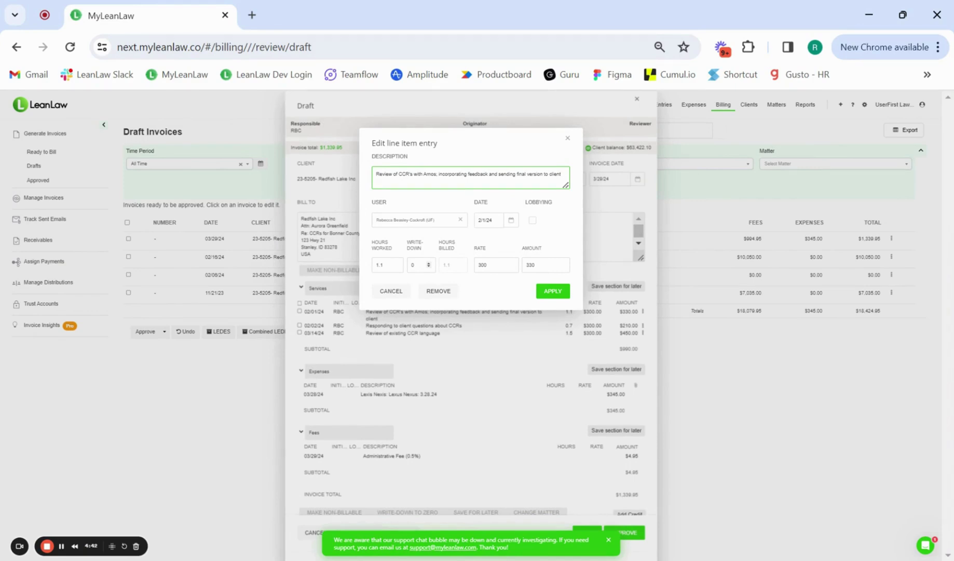
left_click(414, 265)
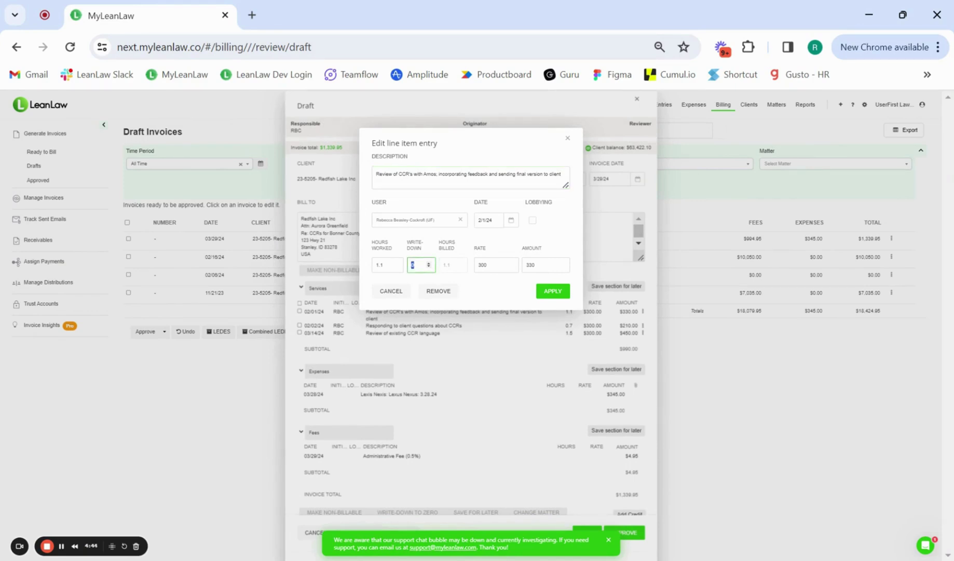
left_click(492, 279)
left_click(540, 294)
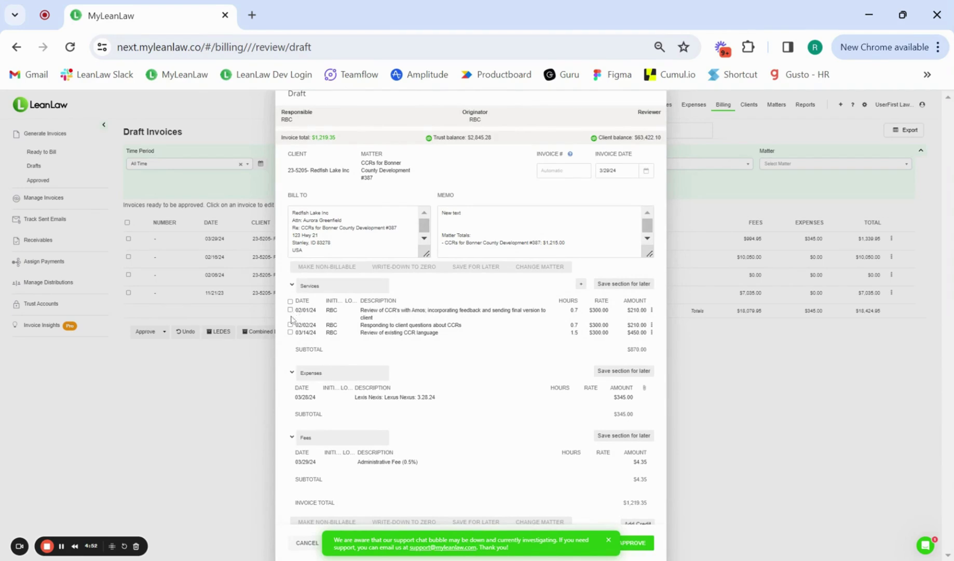
left_click(291, 310)
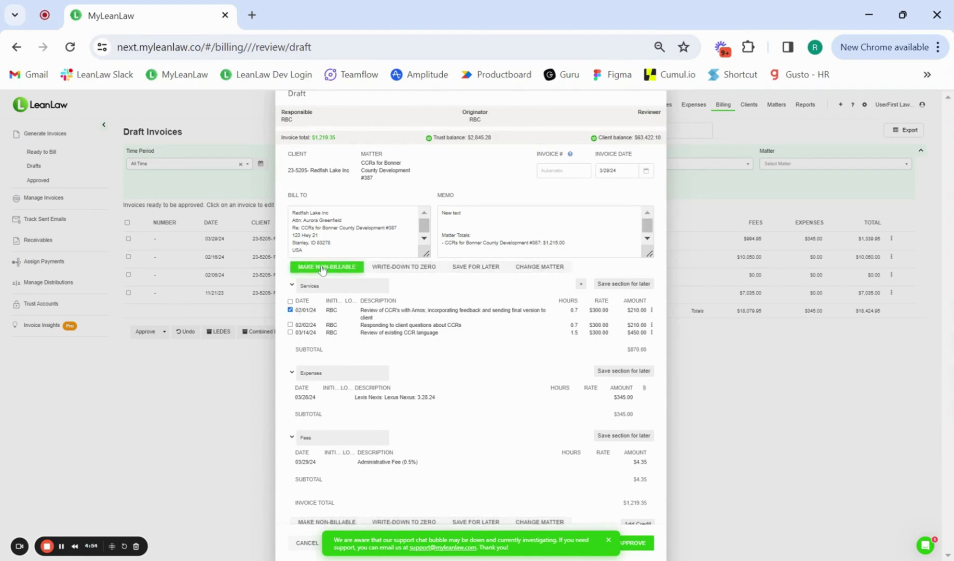
left_click(426, 265)
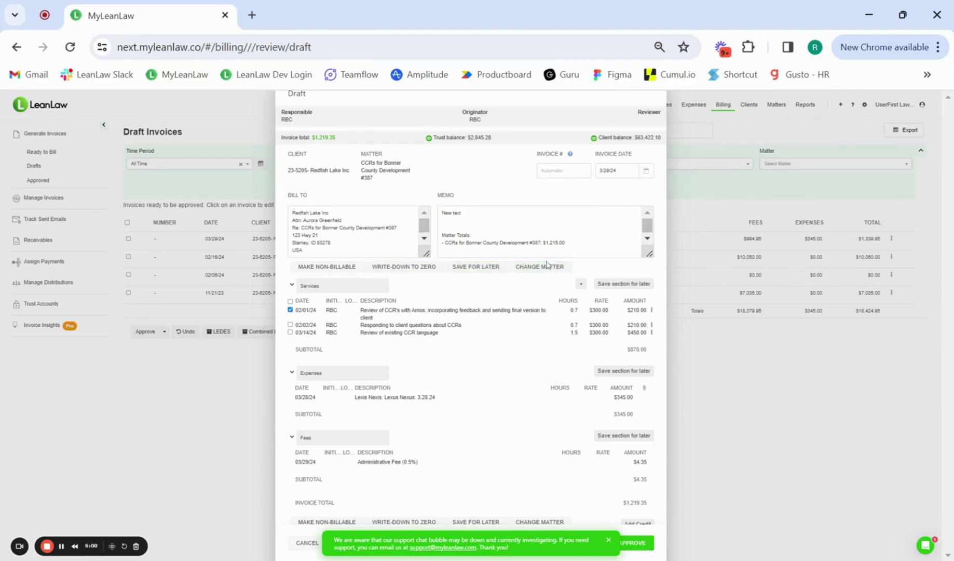
left_click(291, 310)
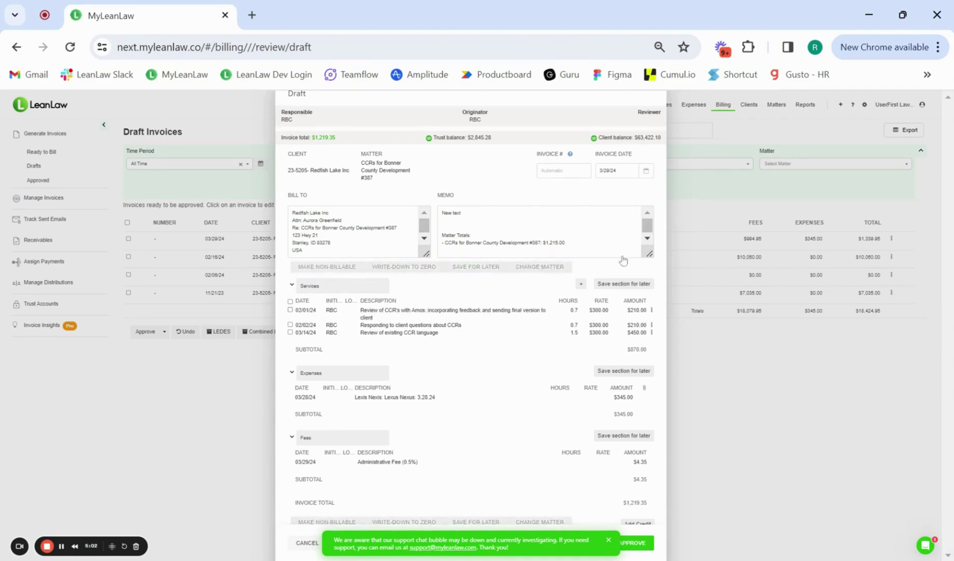
left_click(581, 283)
left_click(577, 304)
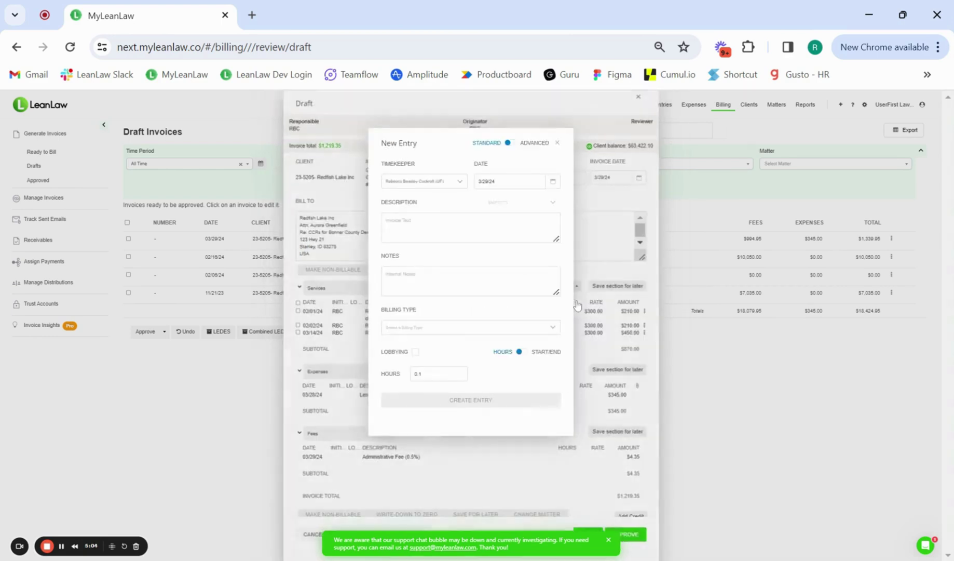
left_click(558, 145)
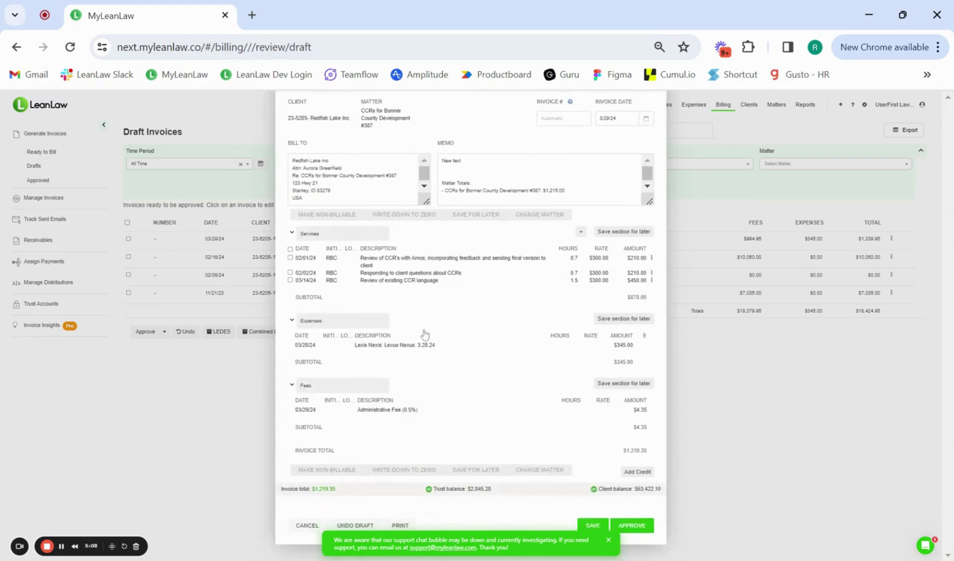
left_click(343, 234)
left_click(313, 257)
Approve the draft invoice for CCRs for Bonner County Development #387.
scroll(335, 373, "down", 1)
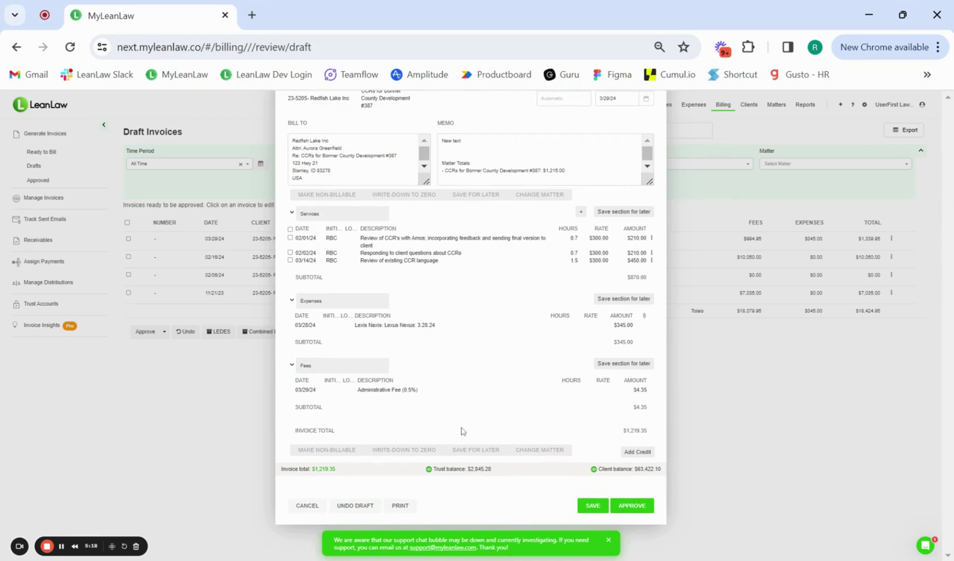
scroll(502, 371, "up", 3)
scroll(502, 370, "down", 3)
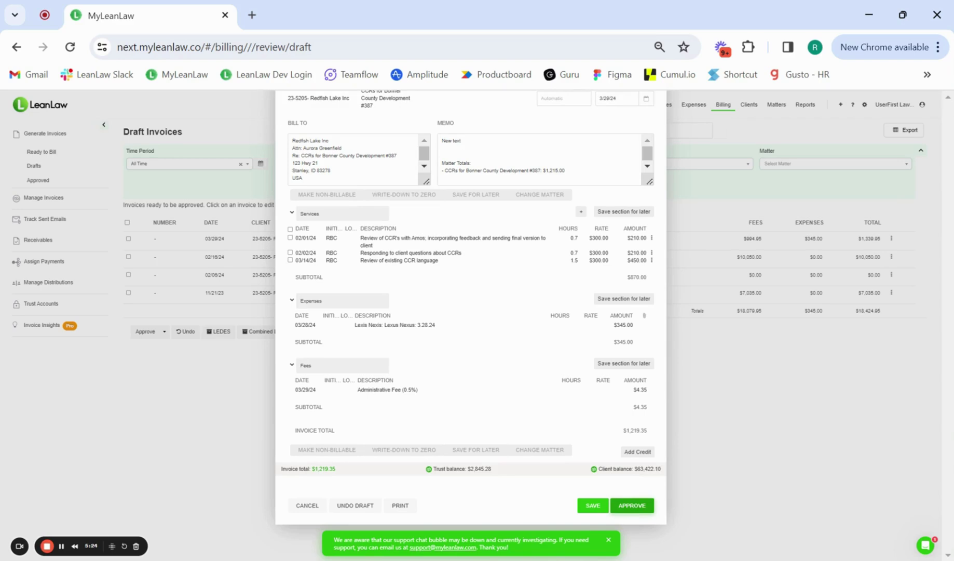
left_click(632, 505)
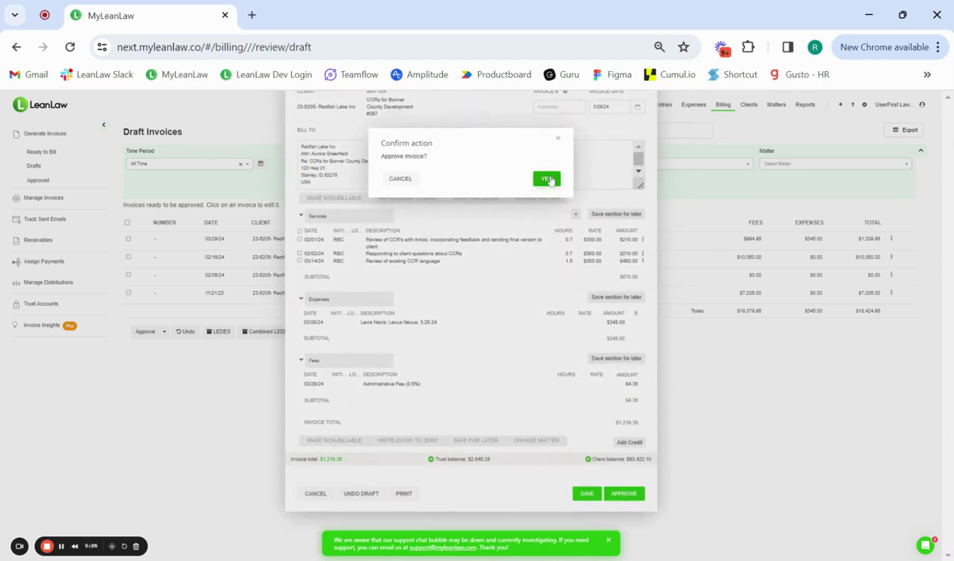
left_click(547, 179)
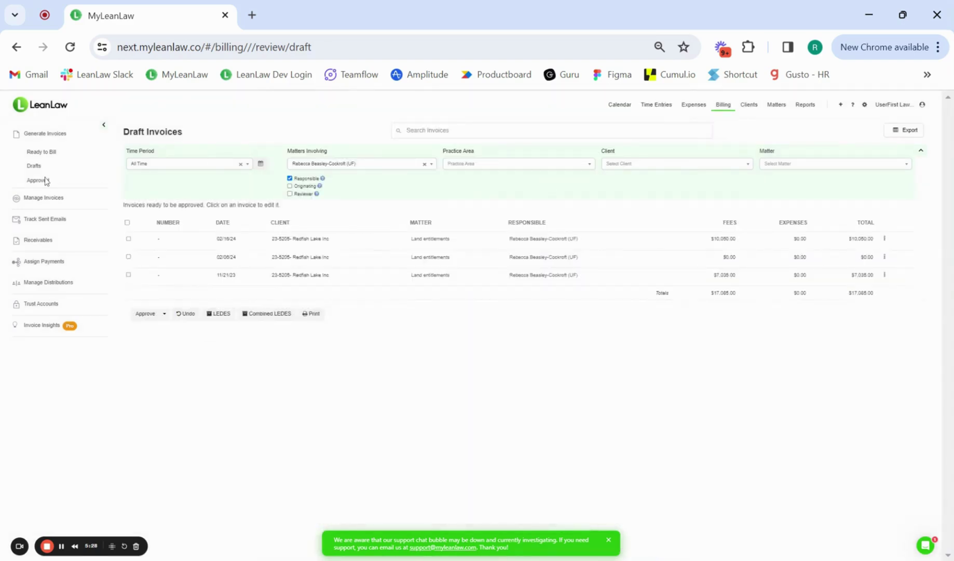
Open the approved Redfish Lake Inc invoice for CCRs for Bonner County Development #387 and submit it to QuickBooks.
left_click(45, 182)
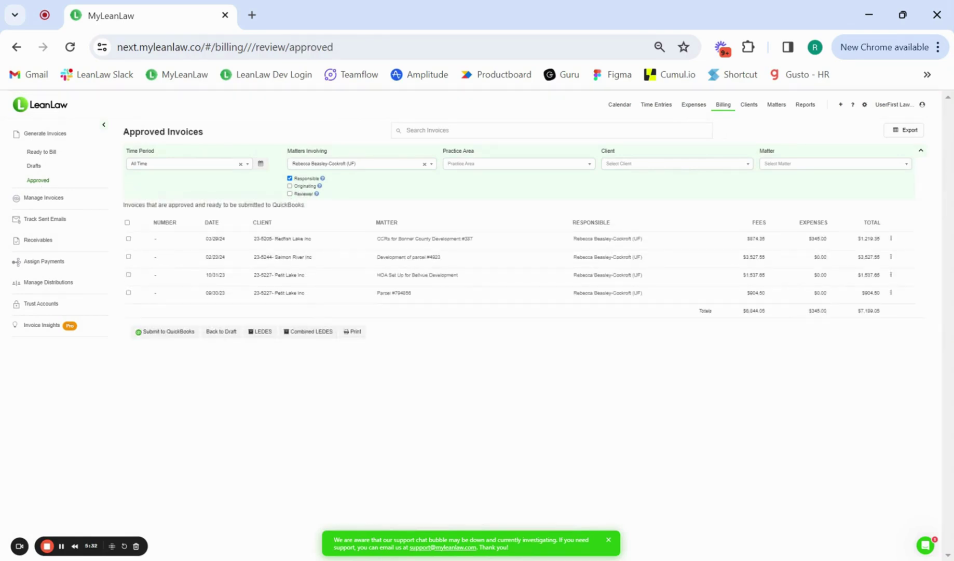
left_click(386, 250)
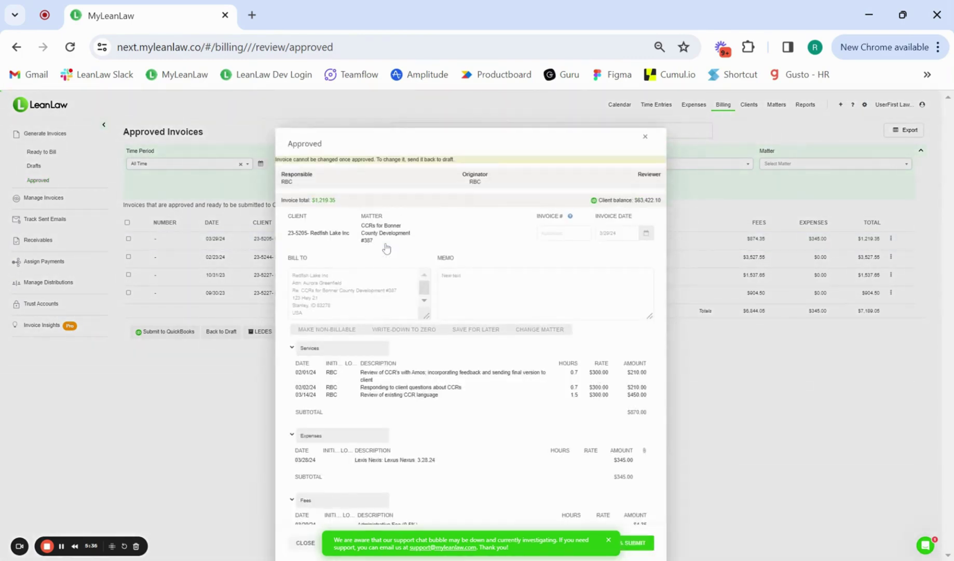
scroll(353, 428, "down", 3)
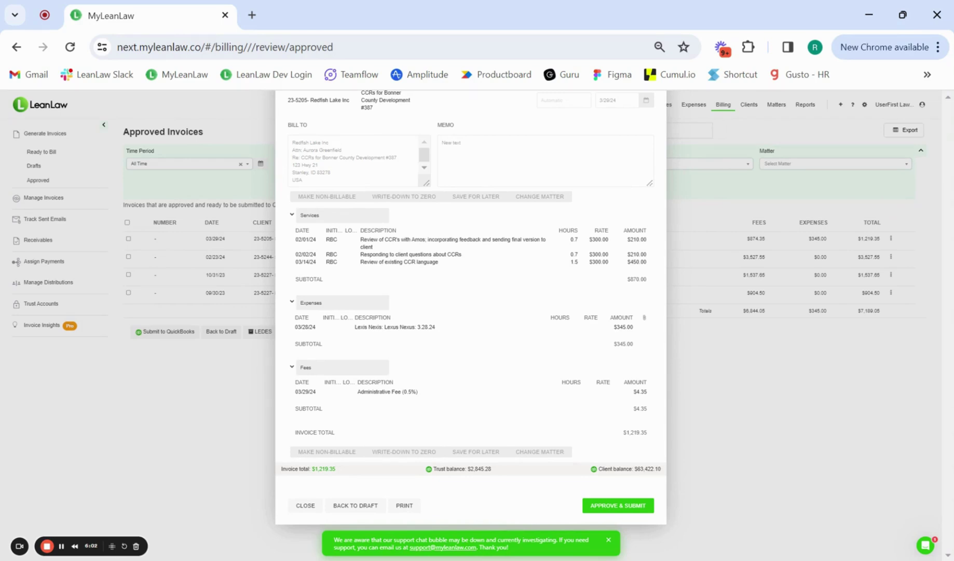
scroll(370, 271, "up", 3)
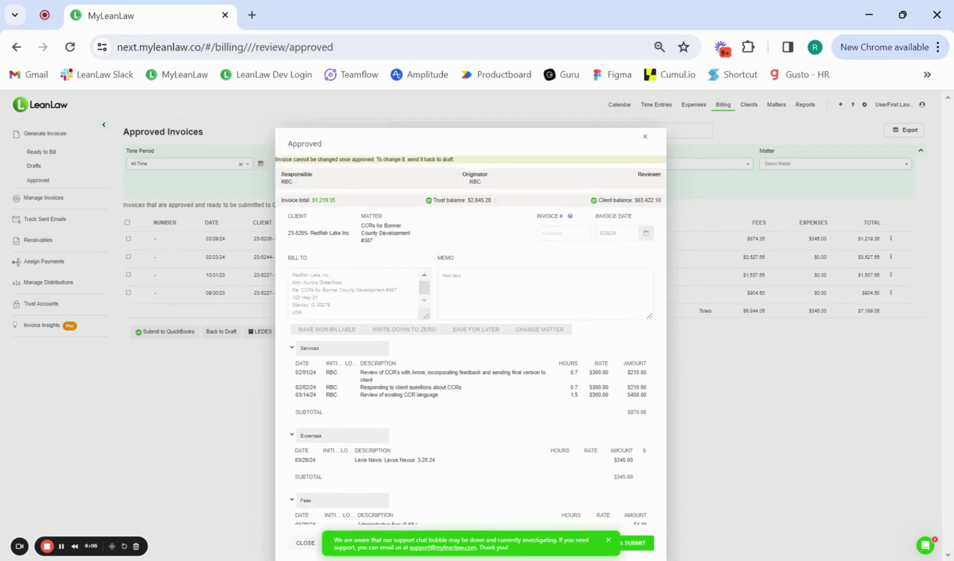
scroll(467, 333, "down", 3)
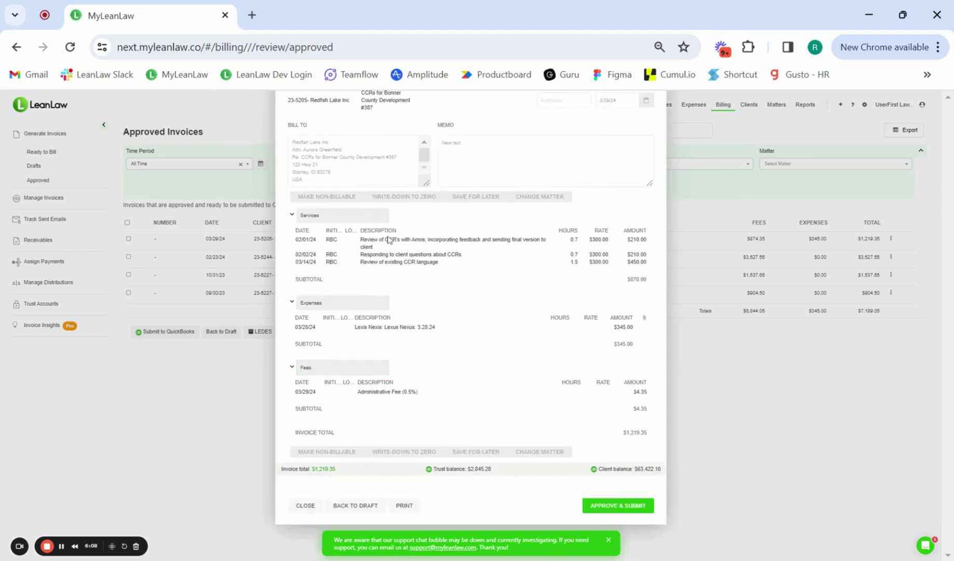
left_click(626, 508)
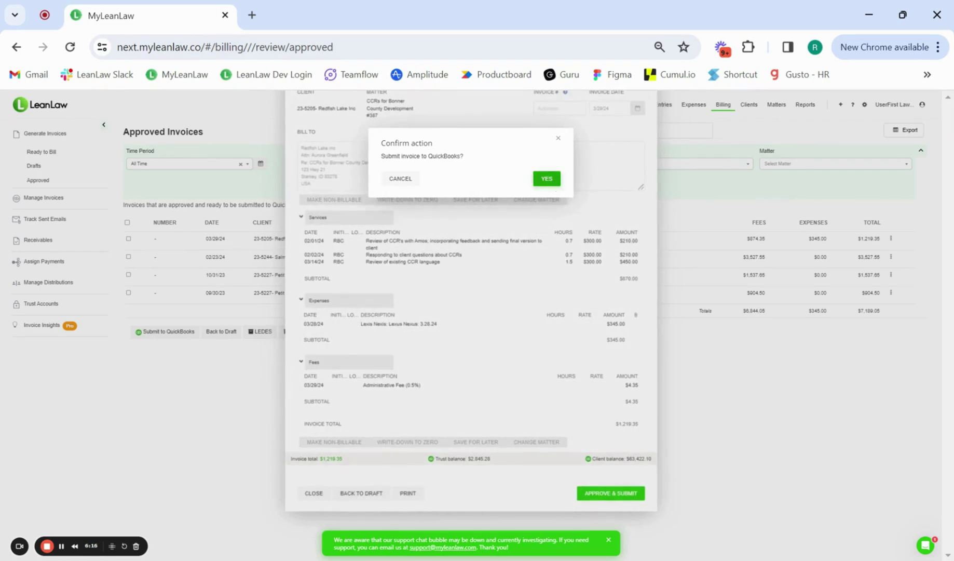
left_click(549, 179)
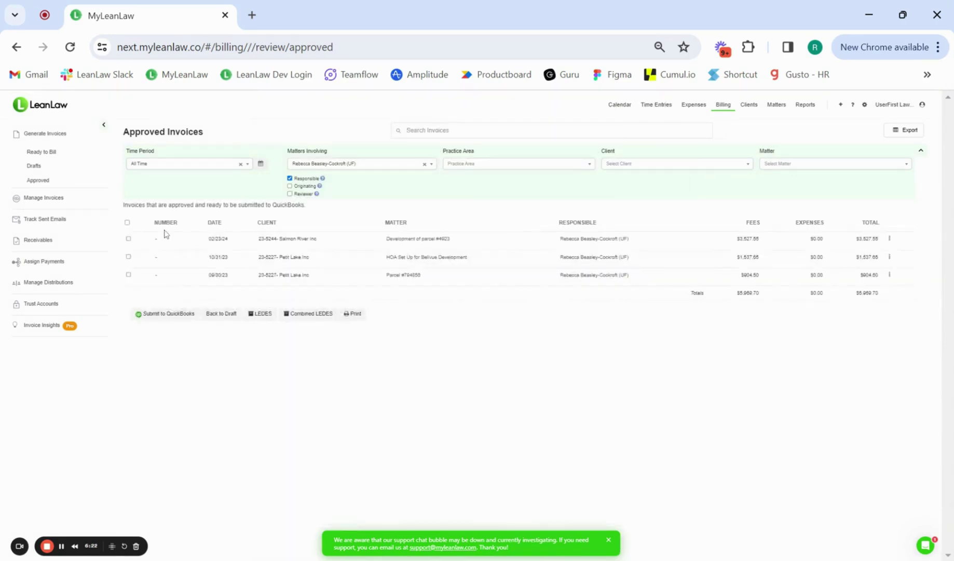
Open the submitted Redfish Lake Inc invoice's PDF from Manage Invoices and review its summaries, line items and memo.
left_click(44, 202)
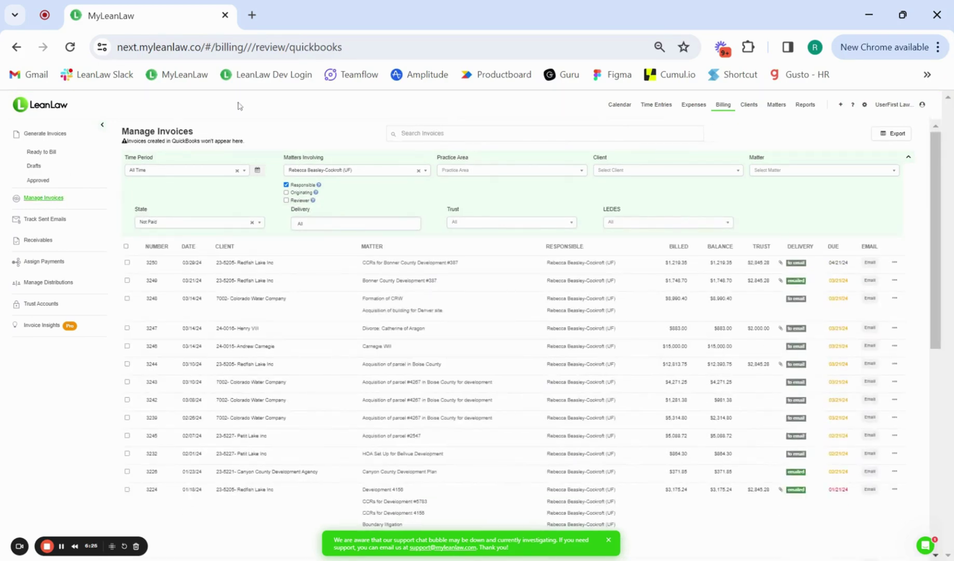
left_click(226, 267)
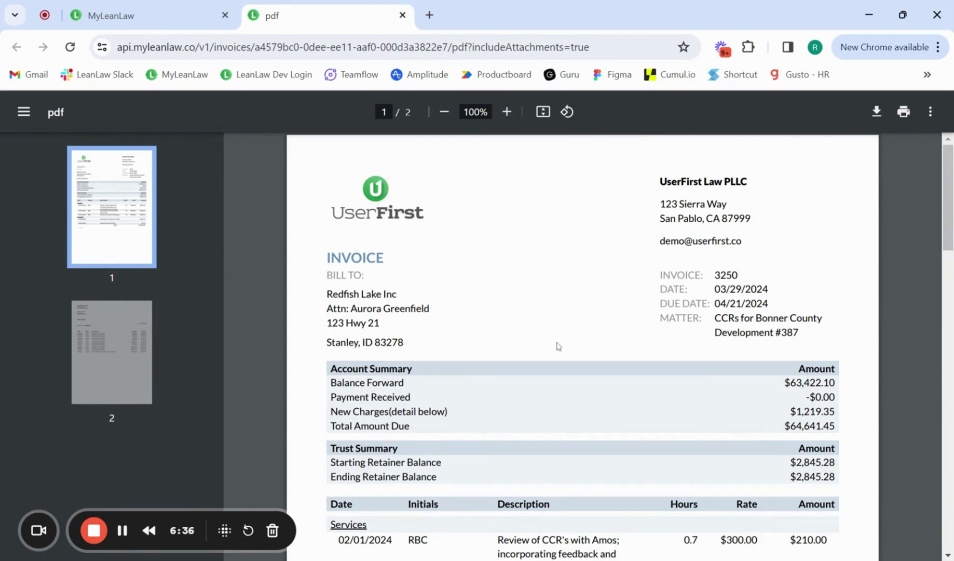
scroll(557, 345, "down", 2)
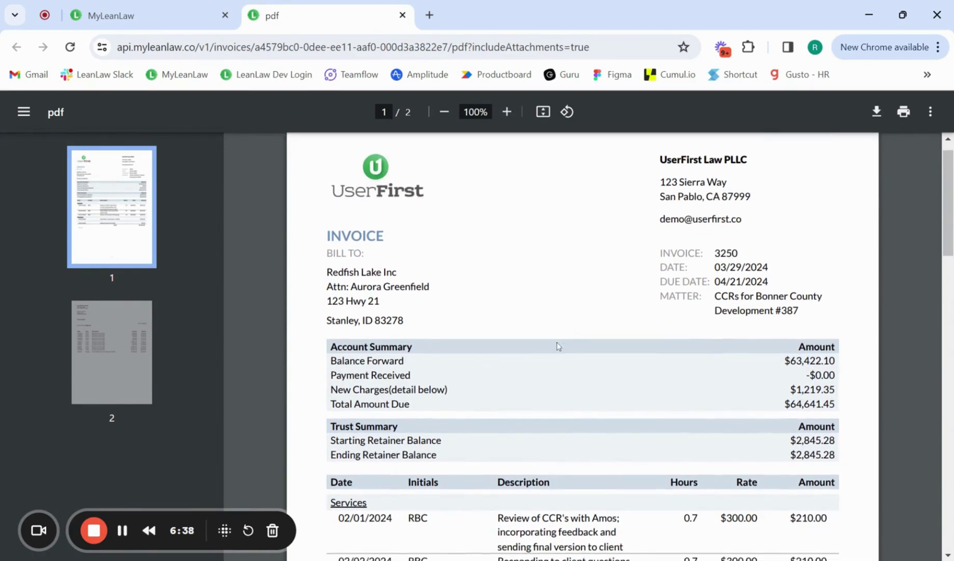
scroll(582, 345, "down", 8)
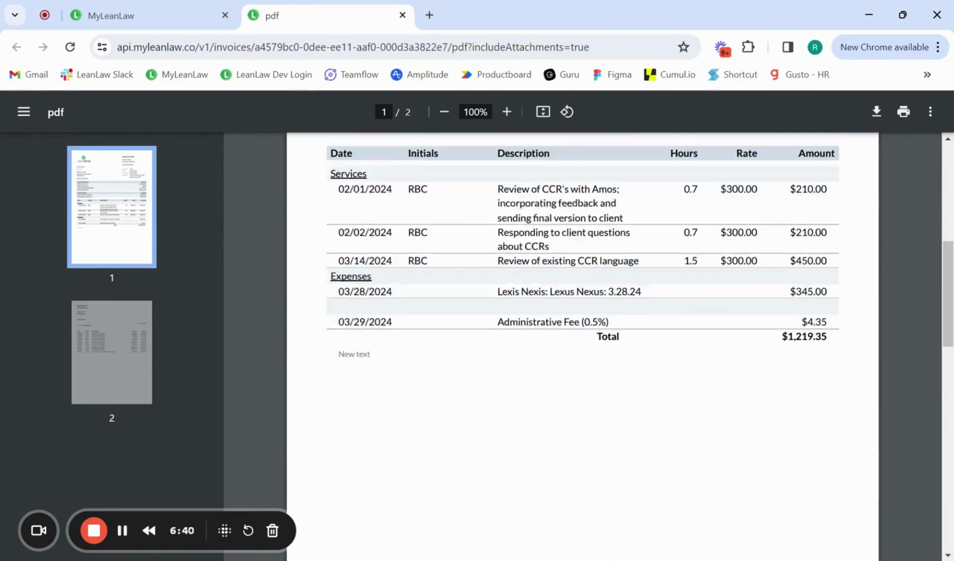
scroll(583, 346, "up", 3)
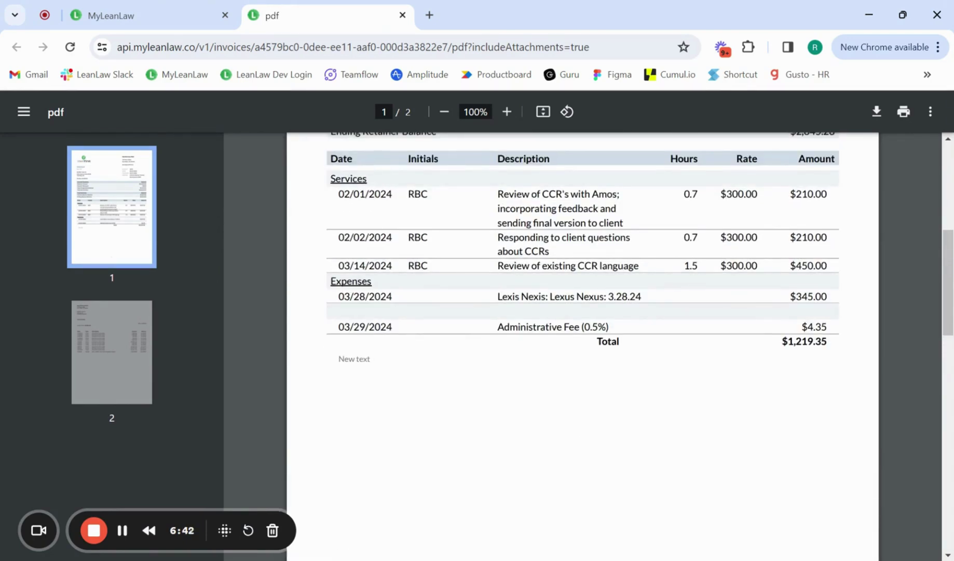
Recheck the invoice PDF's summaries and line items, and list the actions available for that CCRs for Bonner County Development #387 invoice in Manage Invoices.
scroll(582, 346, "up", 4)
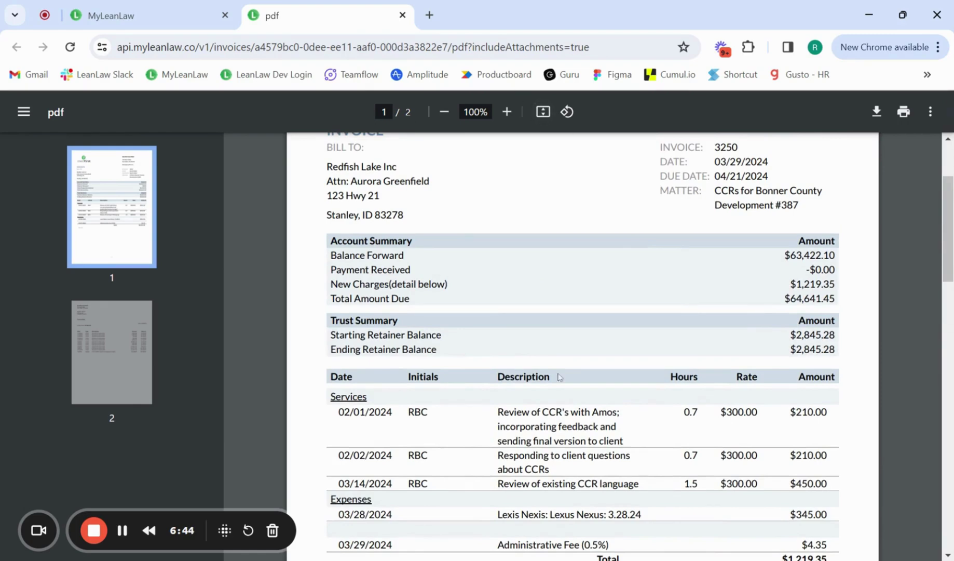
scroll(561, 376, "up", 3)
scroll(597, 418, "down", 2)
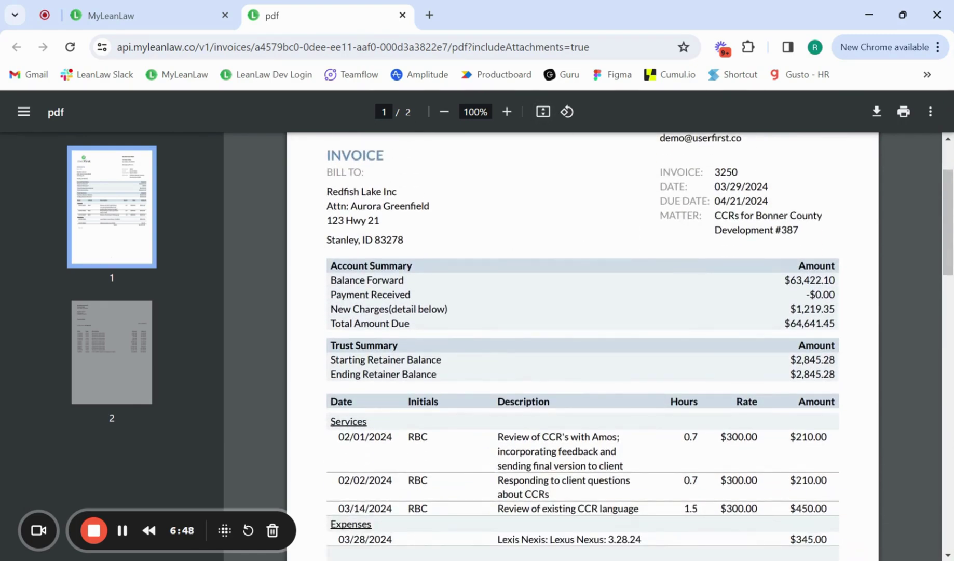
scroll(549, 299, "down", 9)
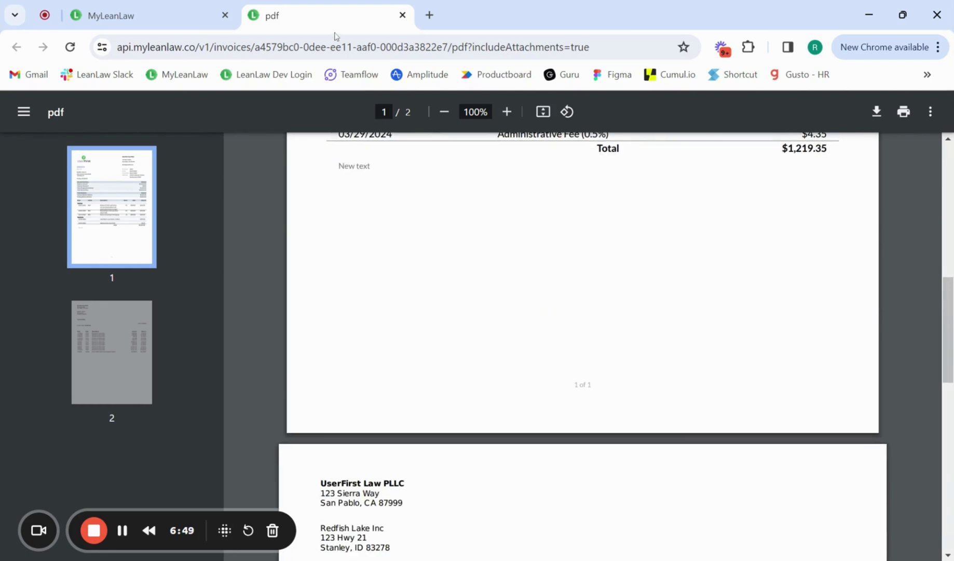
left_click(145, 15)
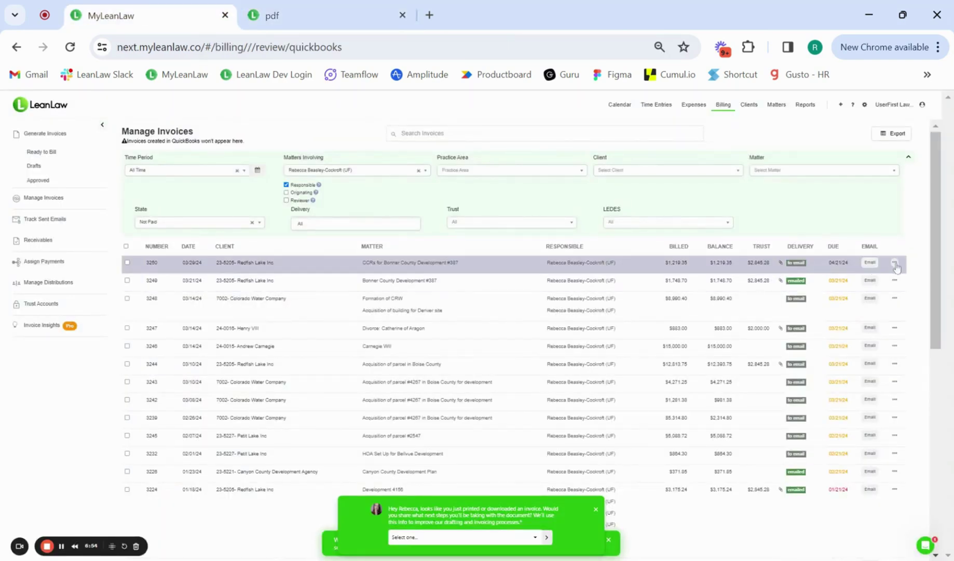
left_click(895, 263)
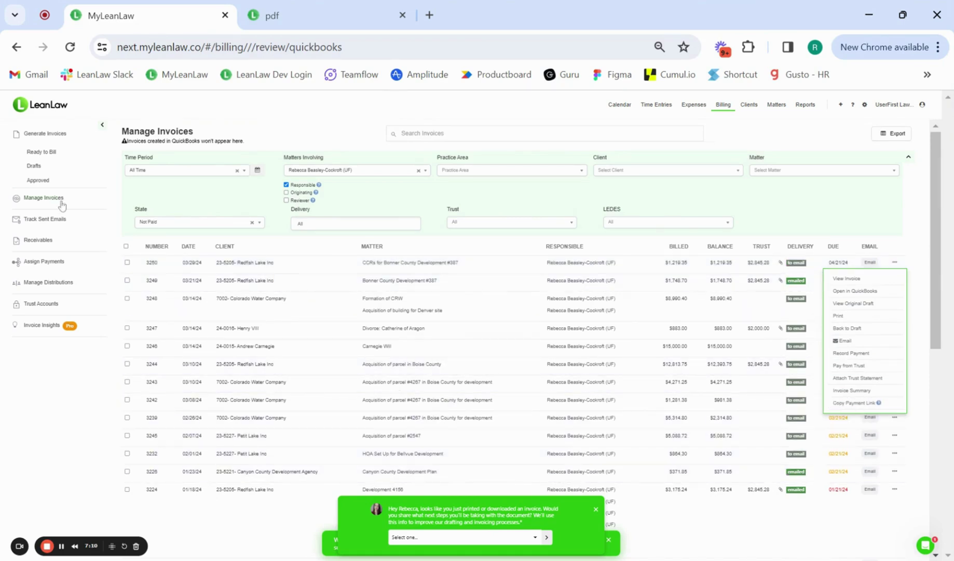
In Track Sent Emails, expand the recipient of the Redfish Lake Inc email sent 03/21/24 and the additional messages of the third email.
left_click(43, 222)
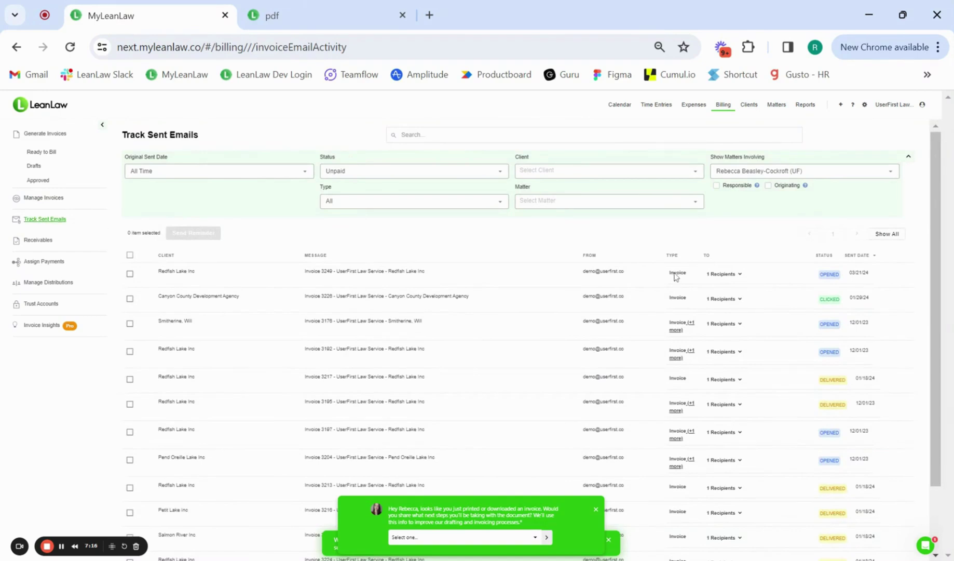
left_click(724, 274)
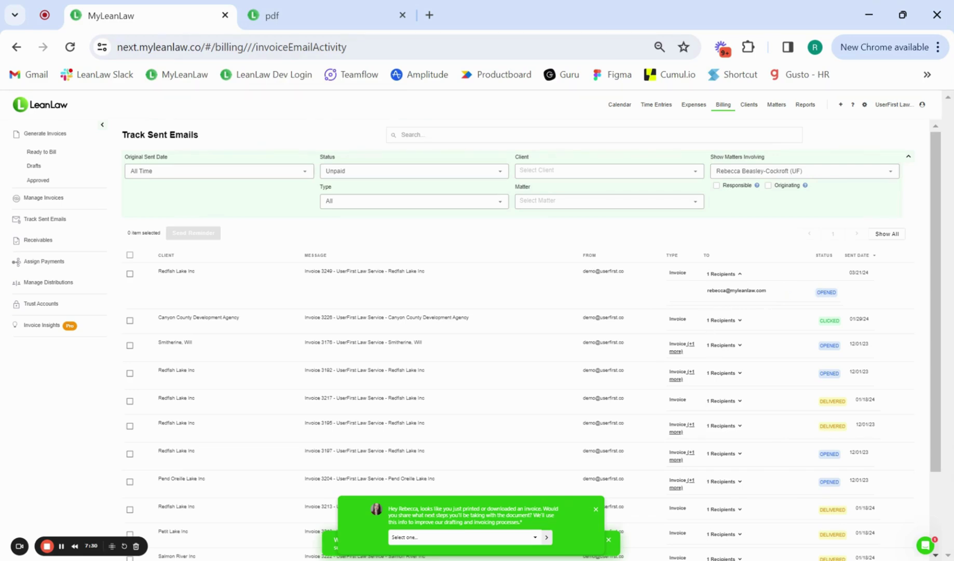
left_click(681, 347)
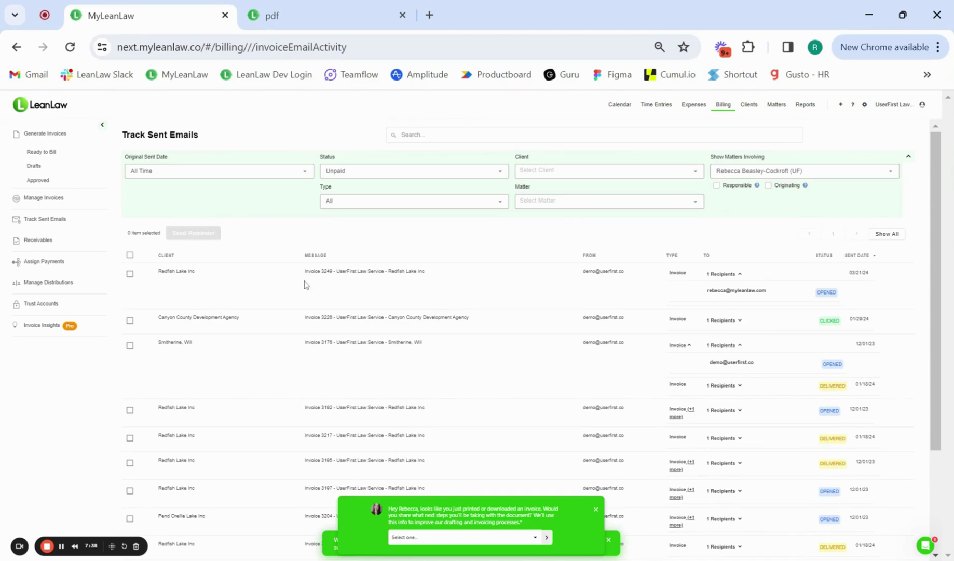
Select only the Redfish Lake Inc invoice email sent 03/21/24 and send a payment reminder for it.
left_click(130, 256)
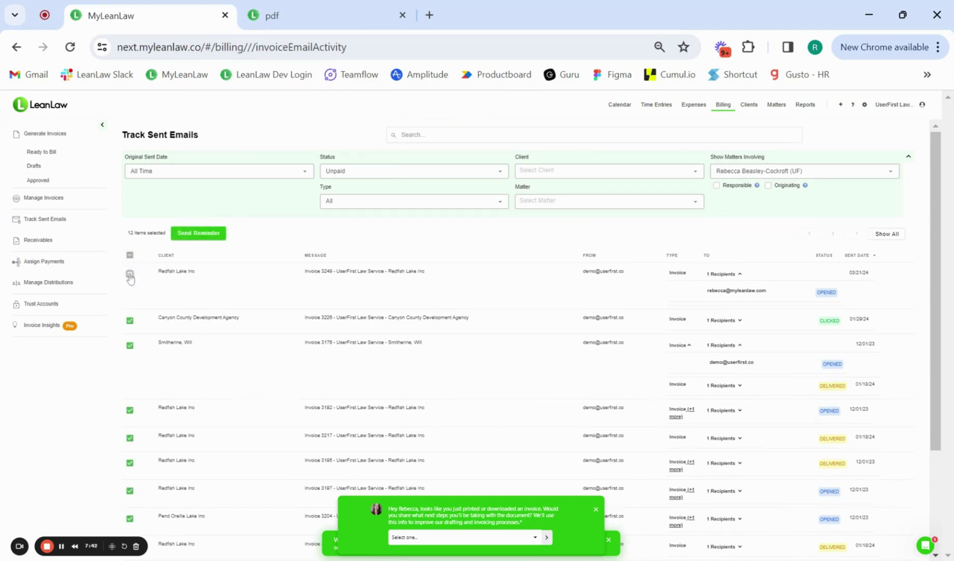
left_click(130, 255)
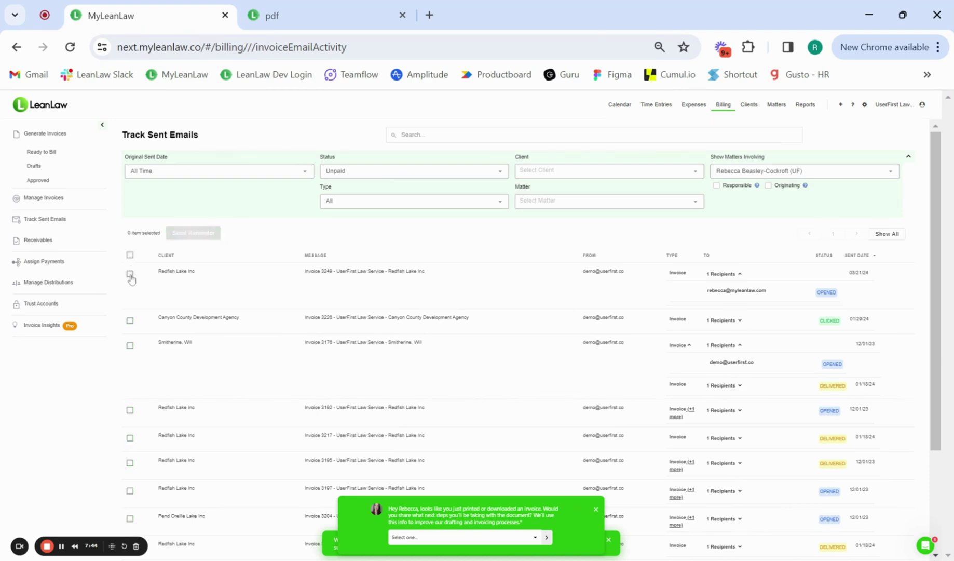
left_click(130, 273)
left_click(202, 233)
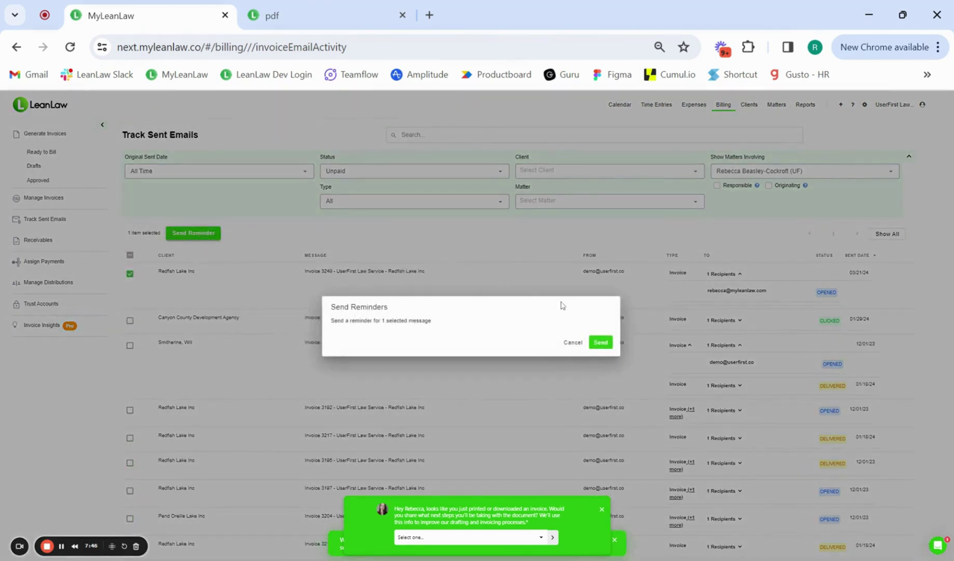
left_click(600, 342)
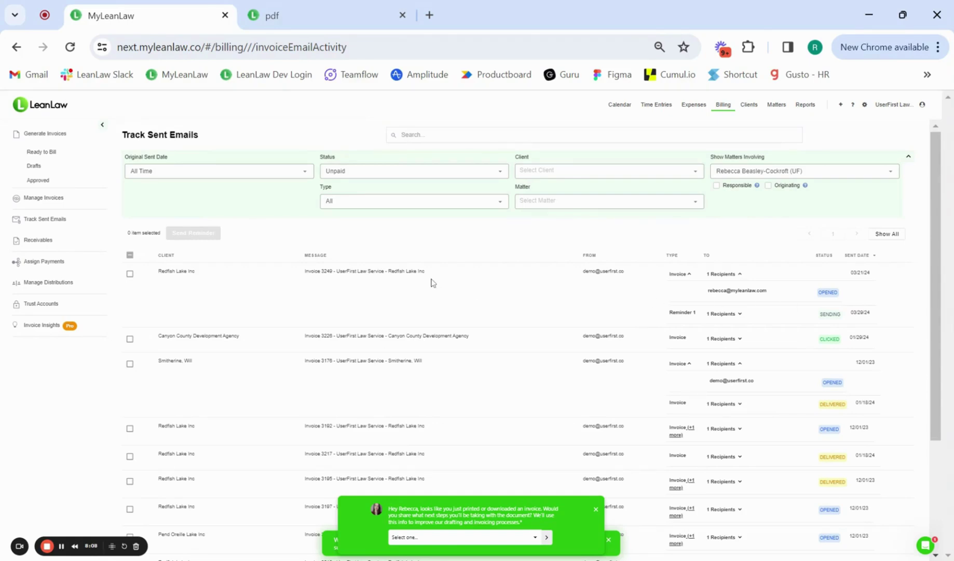
Start a trust funds request from Trust Accounts with Redfish Lake Inc as the client.
left_click(48, 308)
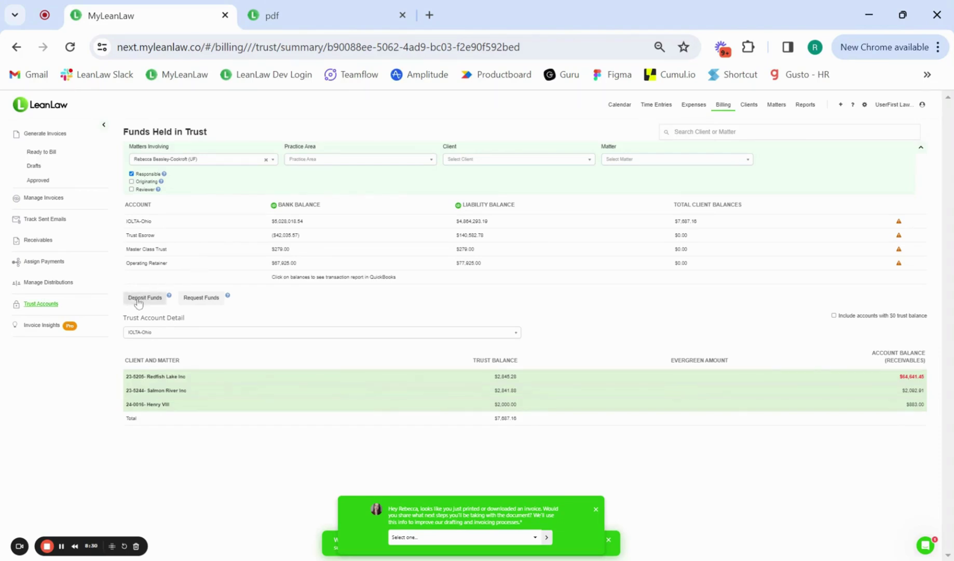
left_click(209, 299)
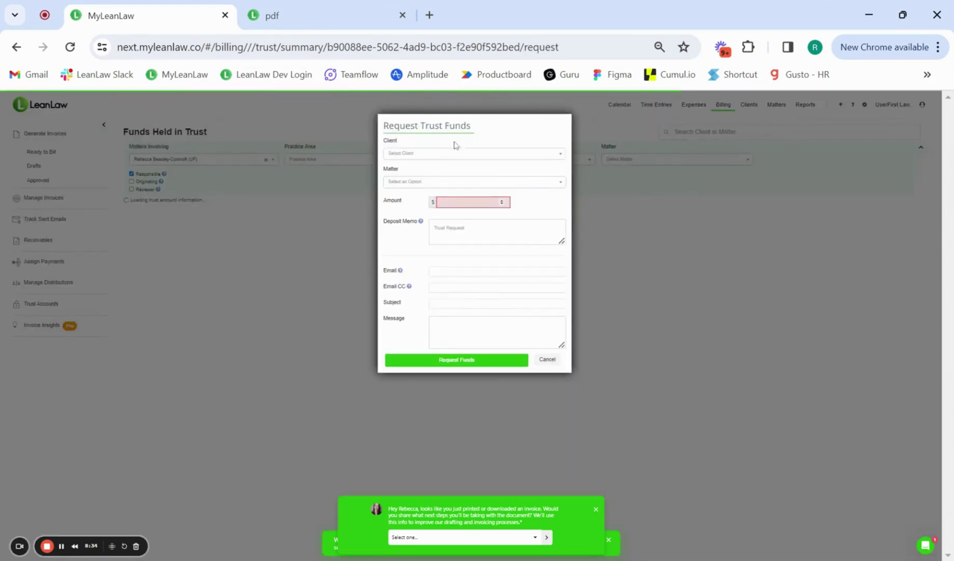
left_click(438, 156)
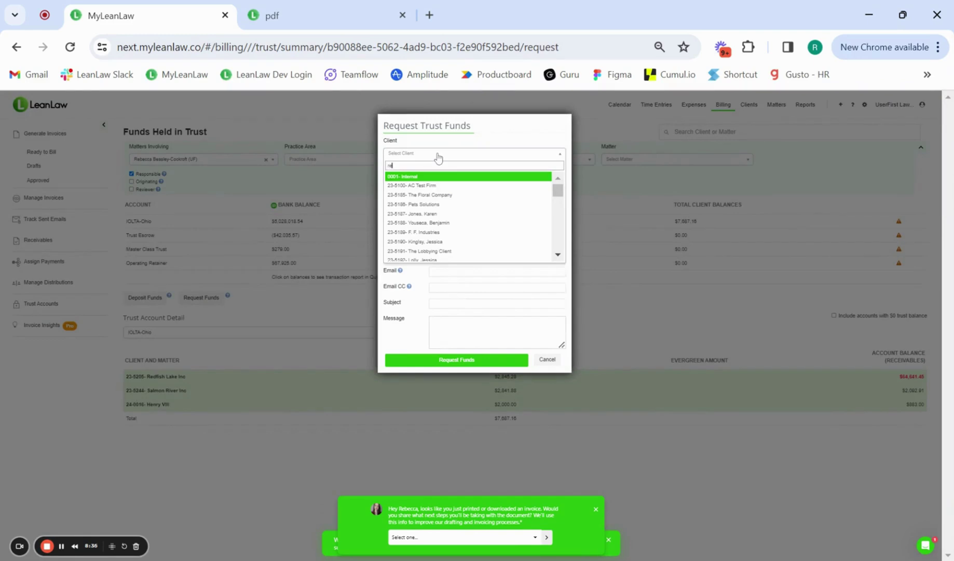
type("ref")
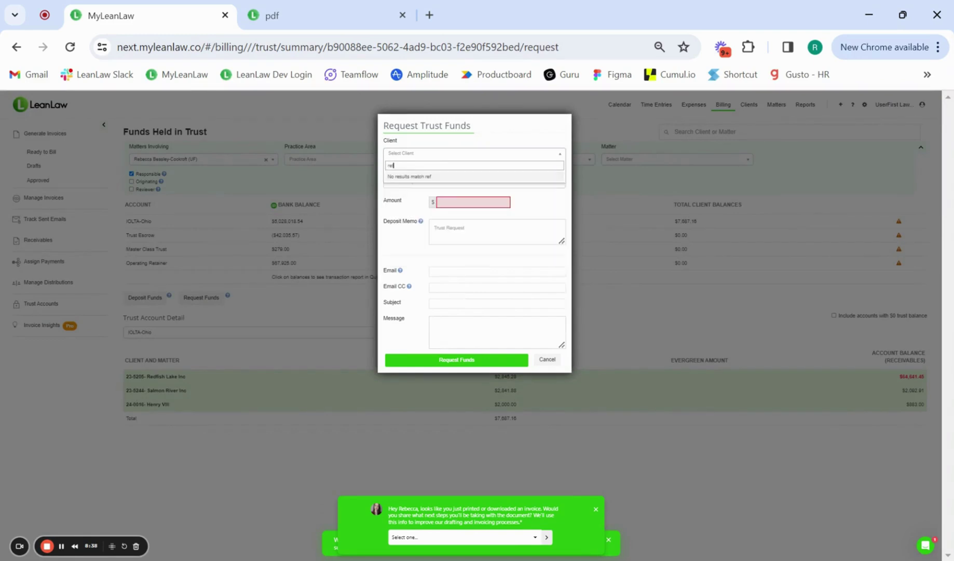
key("BackSpace")
type("dfi")
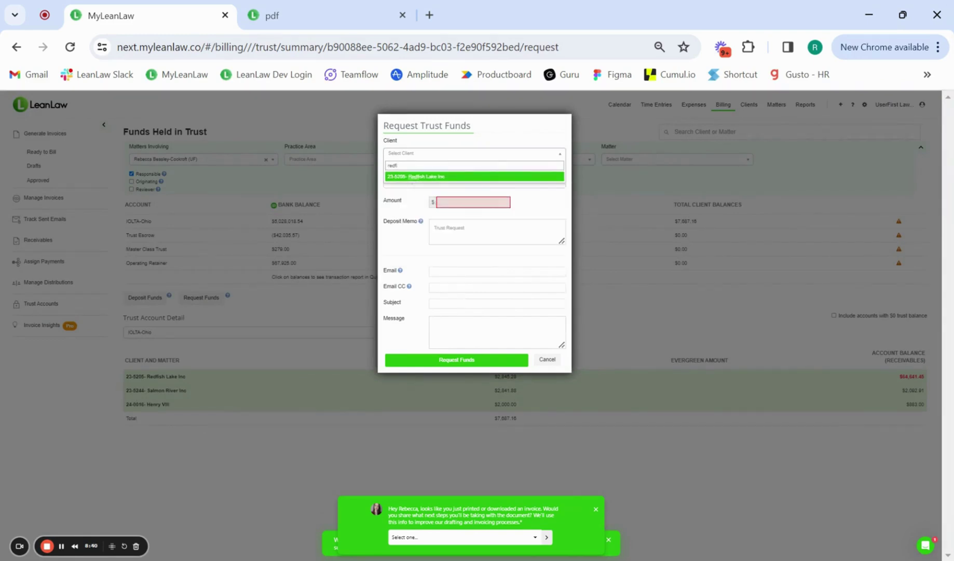
left_click(428, 178)
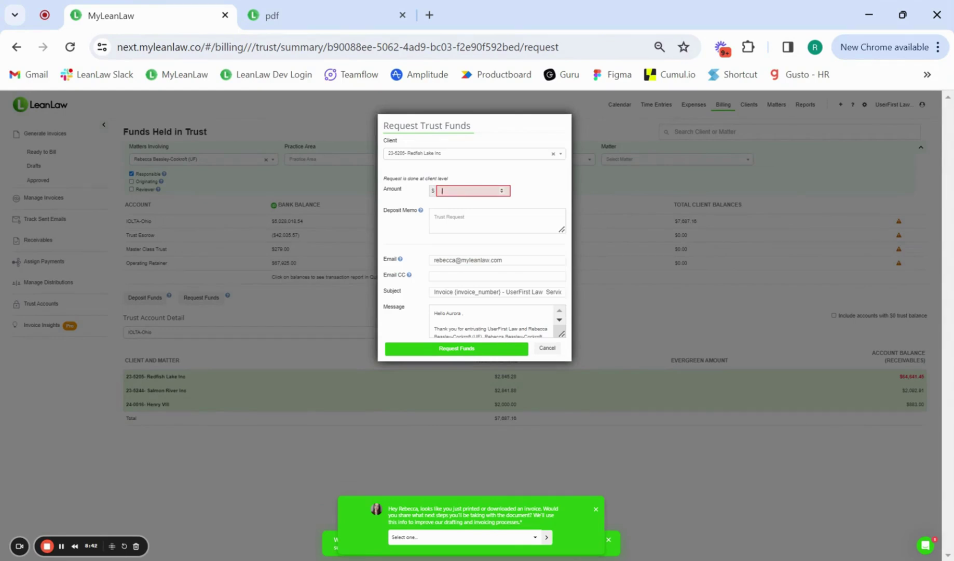
Set the requested amount to 50000 with the deposit memo "Trust Request" and submit the funds request.
type("50000")
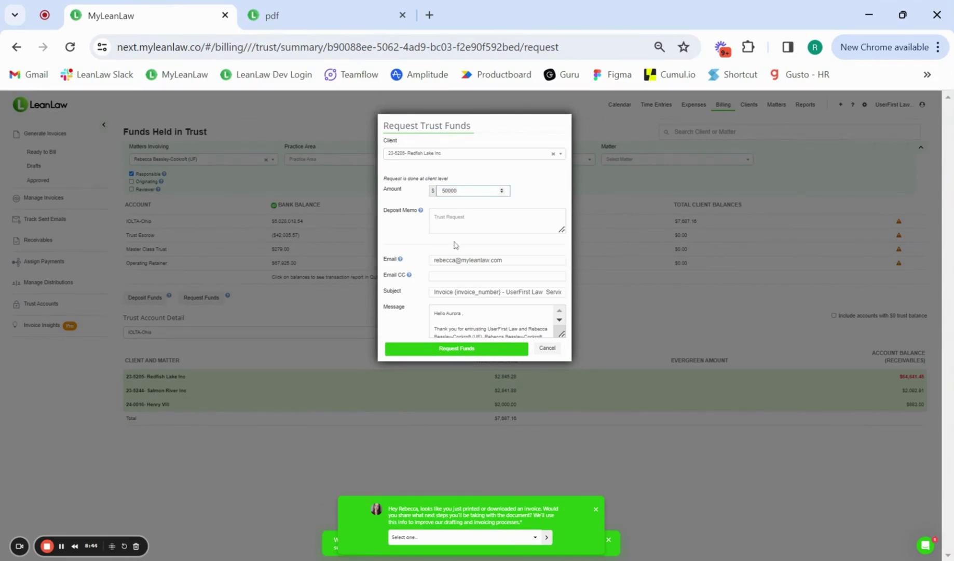
left_click(493, 221)
type("Tru")
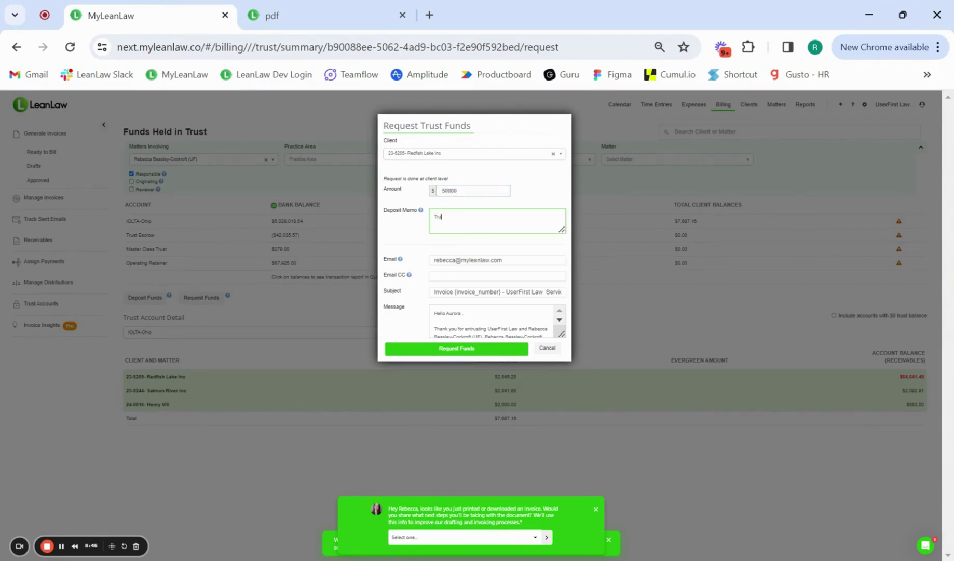
type("st Rec")
type("uest")
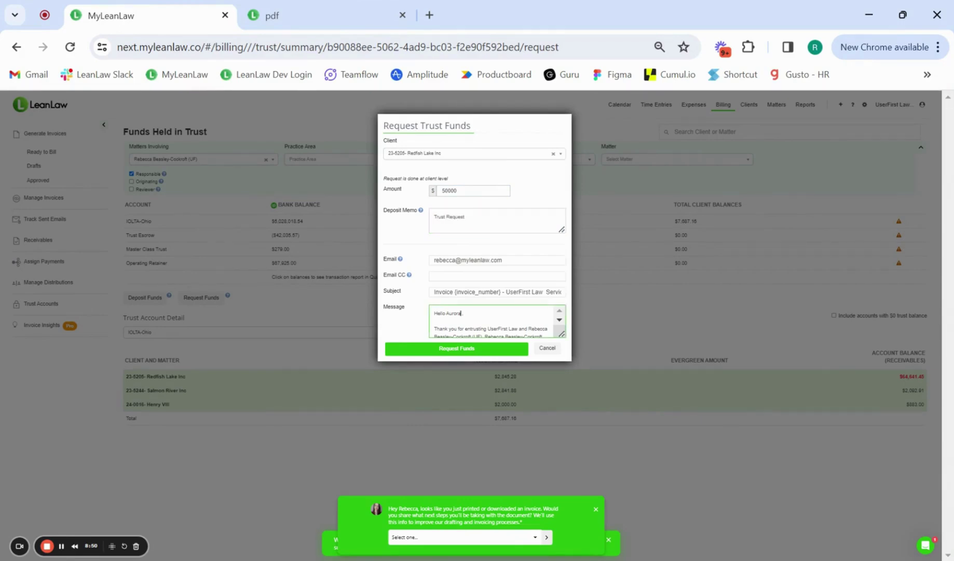
left_click(442, 349)
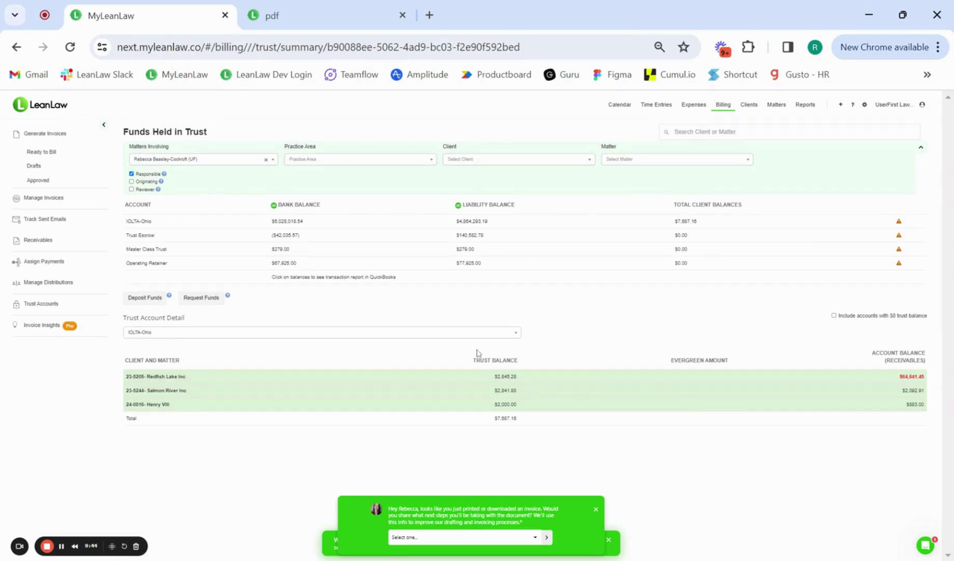
Review the WIP, Billed, Collected by User report and return to the standard reports list.
left_click(804, 106)
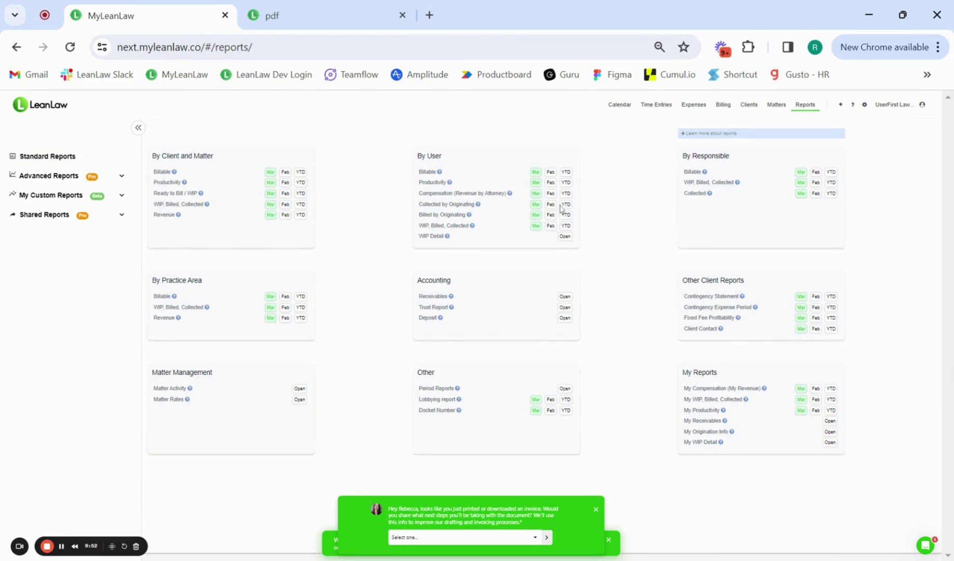
left_click(434, 228)
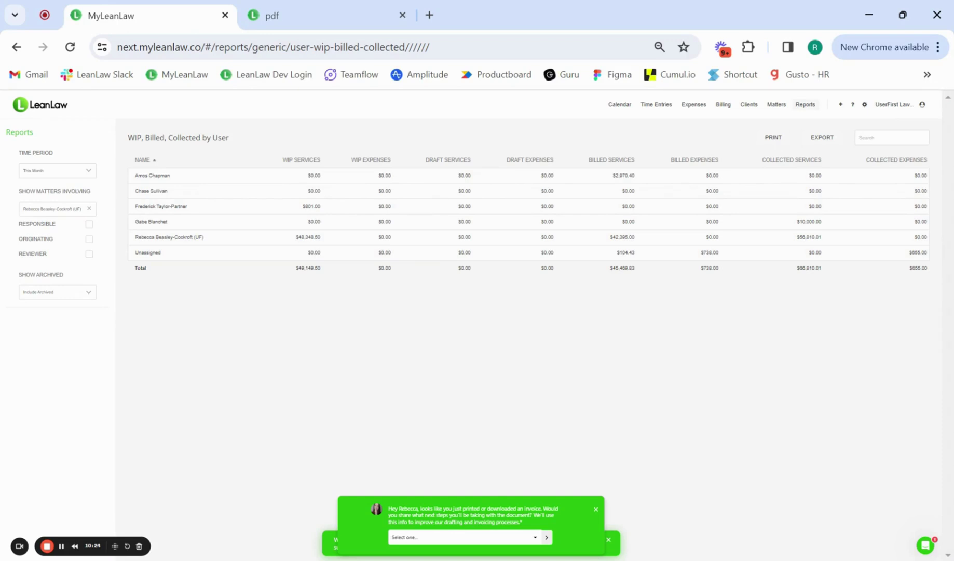
left_click(806, 105)
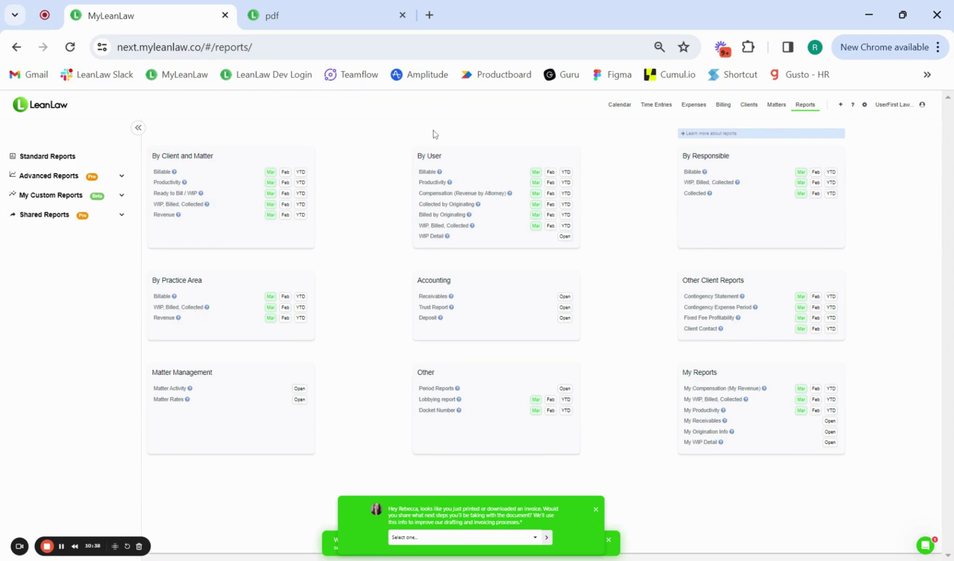
View the By User Productivity report without the matters-involving filter and go back to the reports list.
left_click(434, 184)
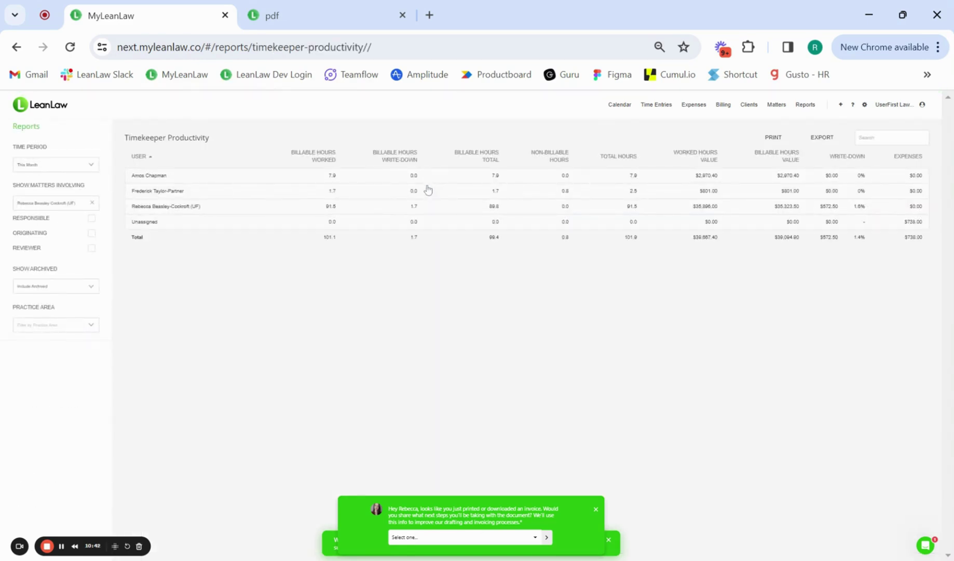
left_click(92, 203)
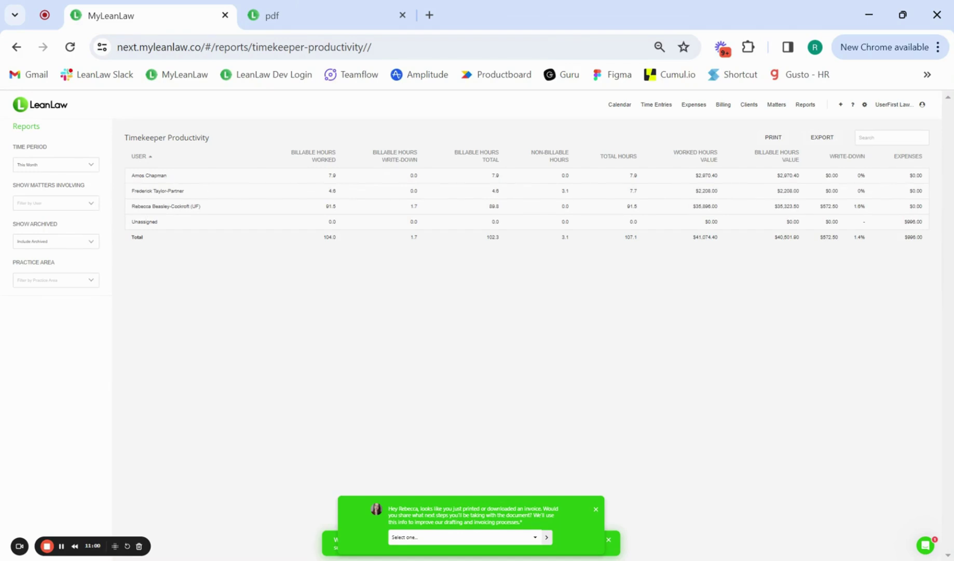
left_click(805, 107)
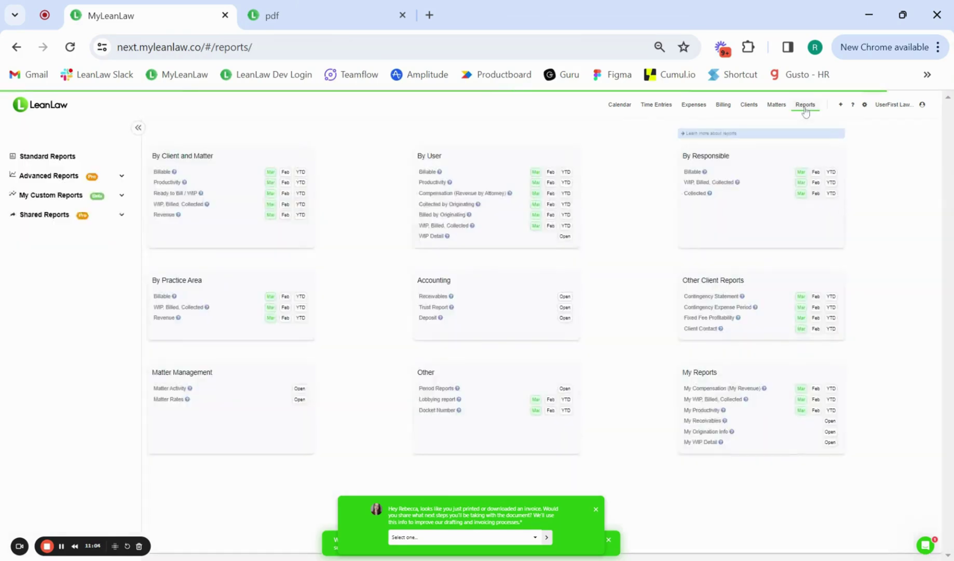
Open Receivables in Billing and examine the account balances and aging by client and matter.
left_click(724, 106)
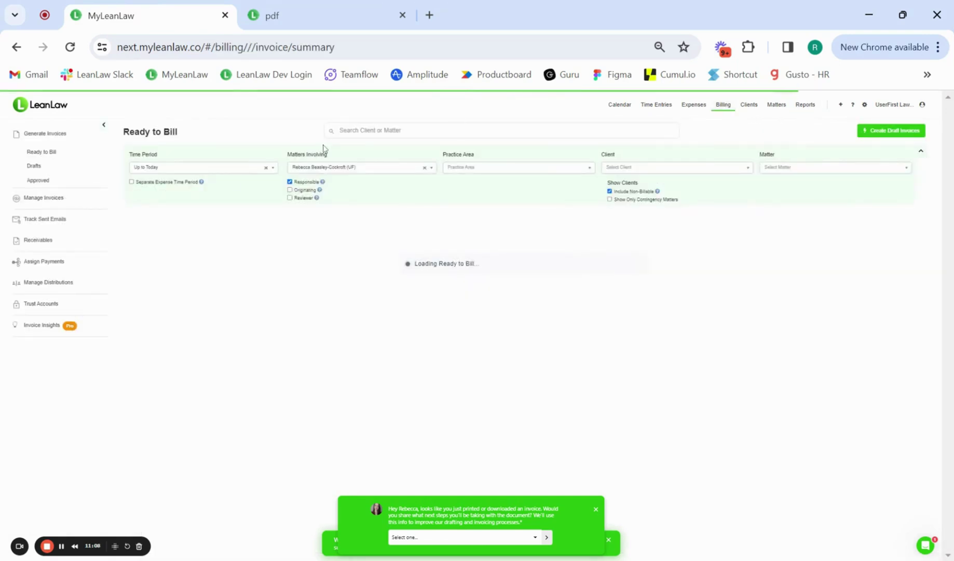
left_click(38, 241)
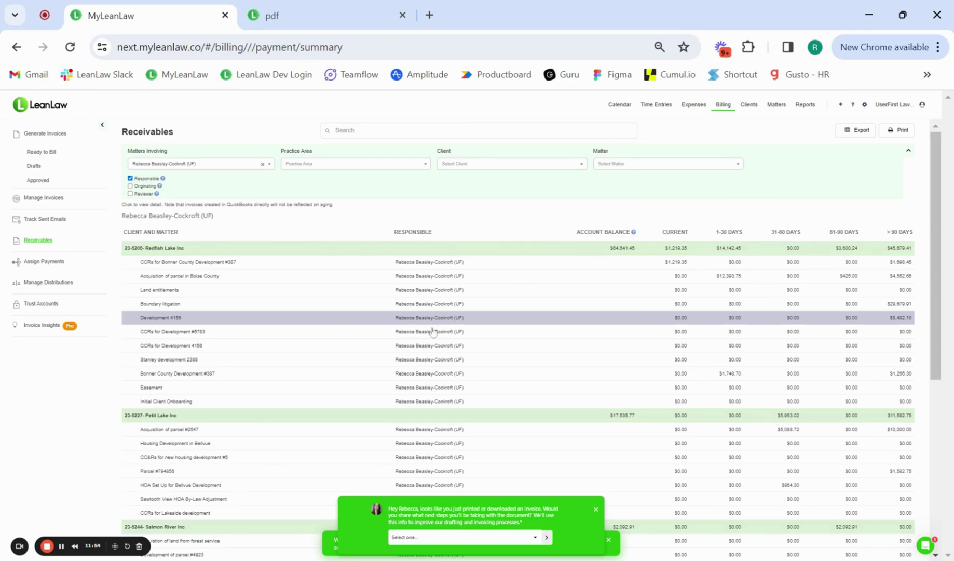
left_click(46, 546)
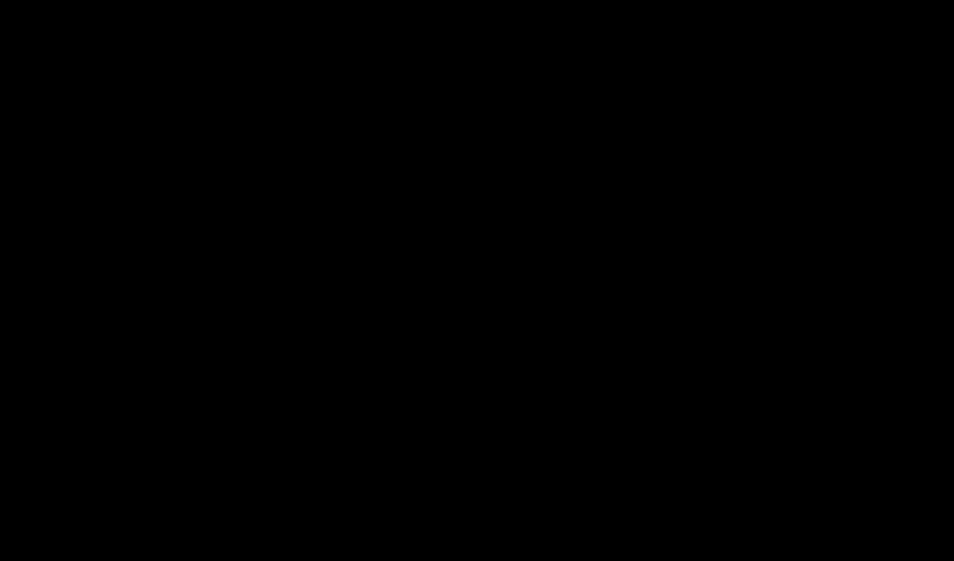